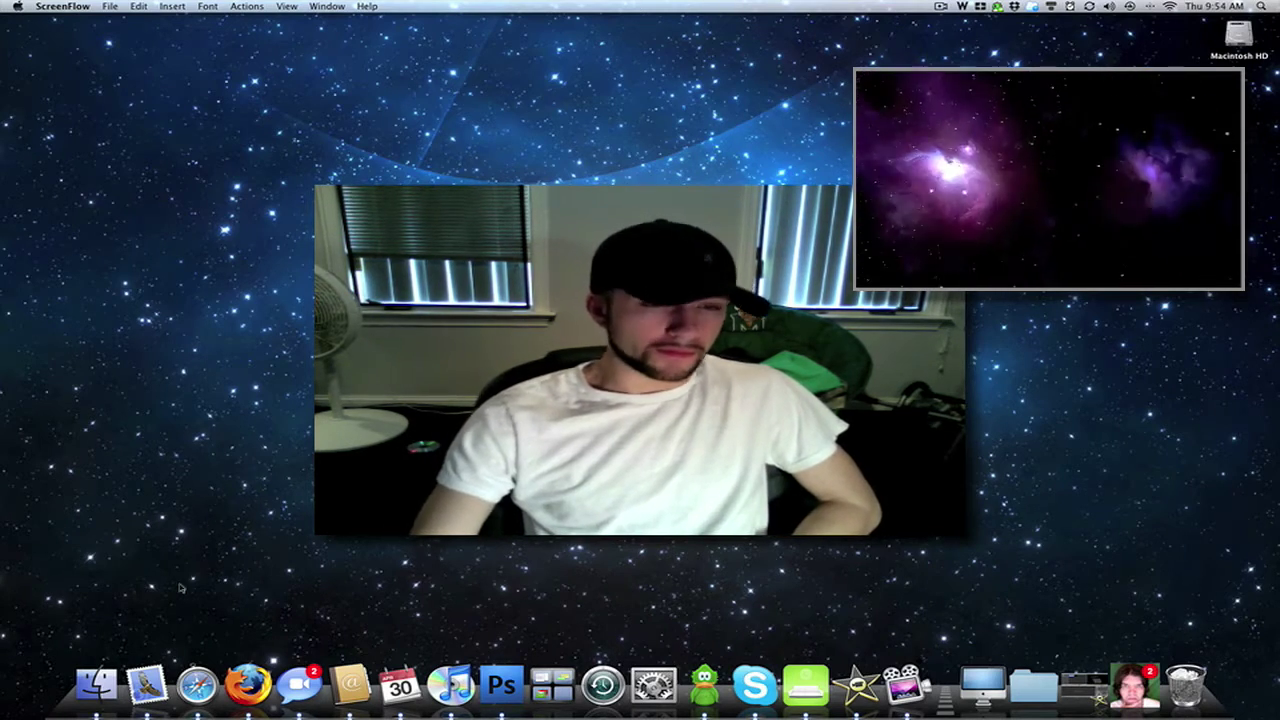
Step: Go in Finder to Setup Assistant's TransitionSection.bundle/Contents/Resources folder via Go to Folder
click(96, 685)
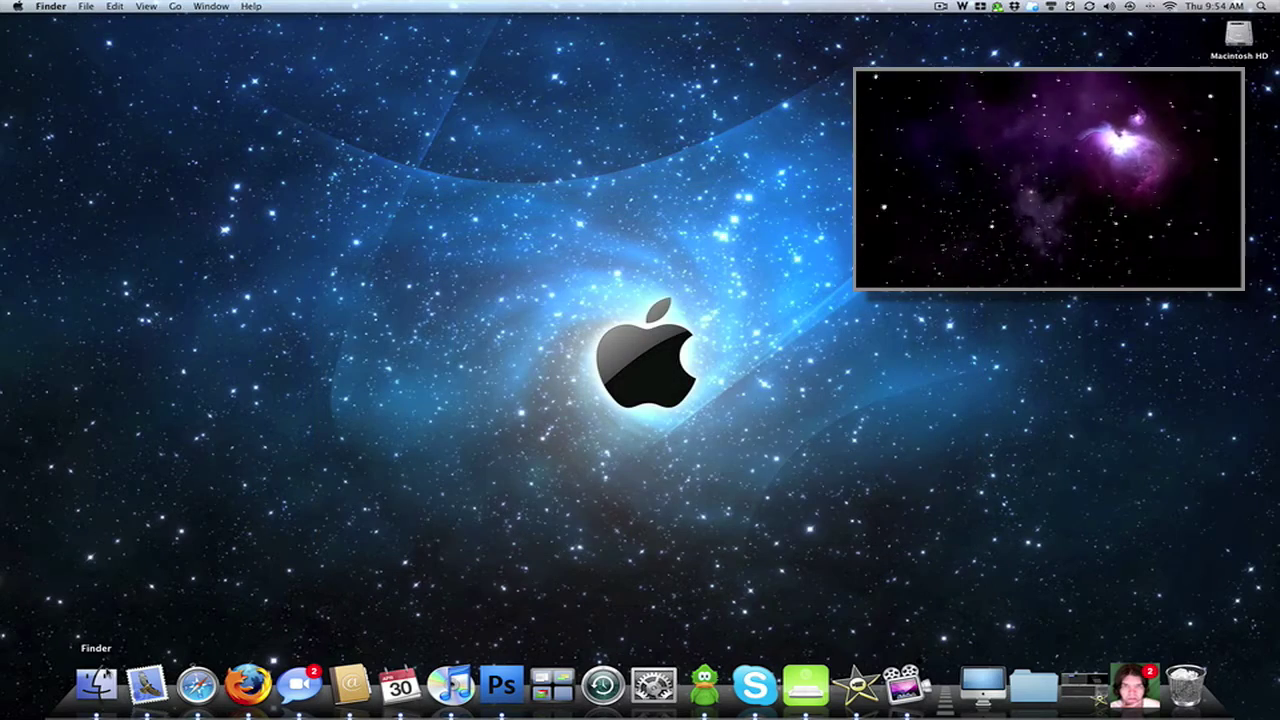
drag(678, 272, 628, 171)
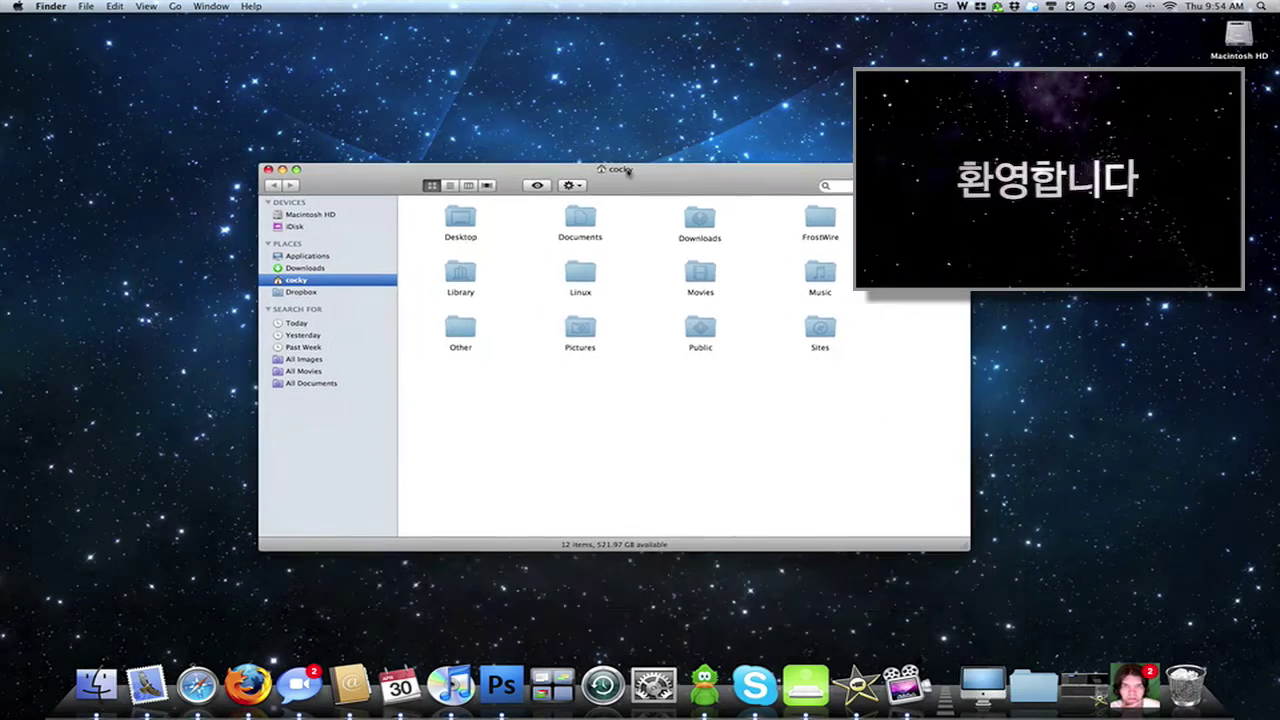
click(175, 7)
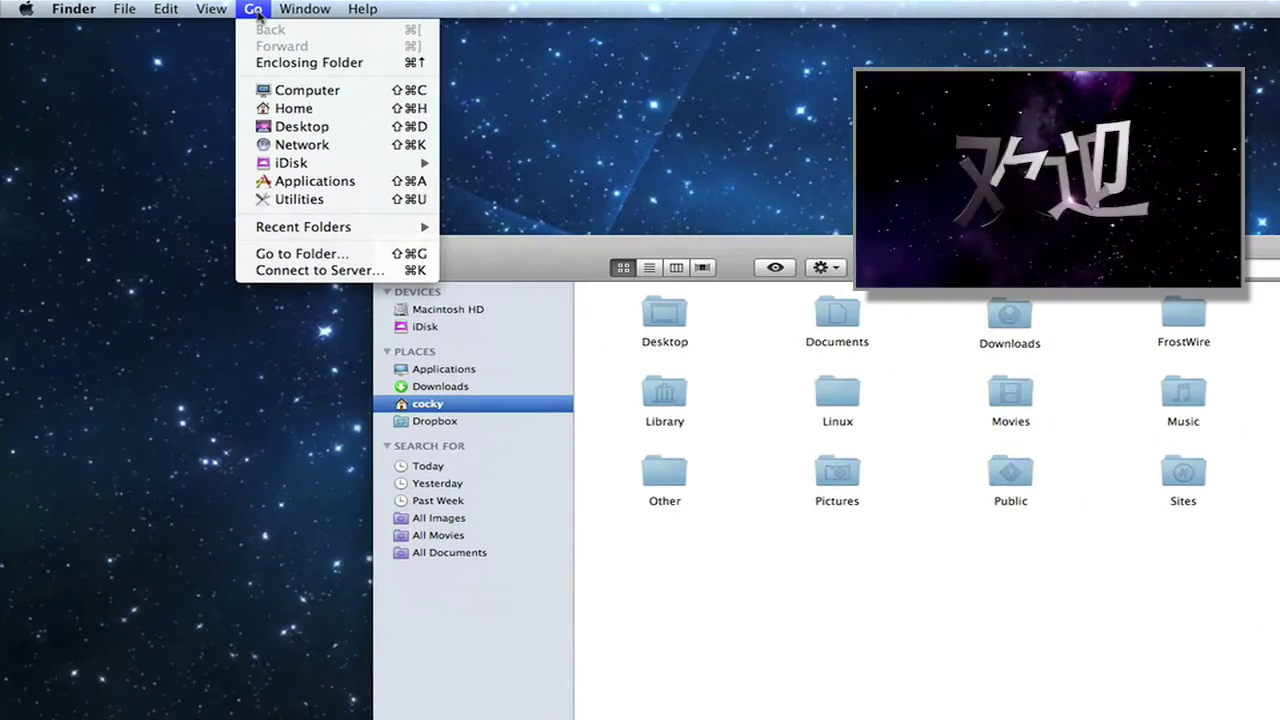
click(303, 256)
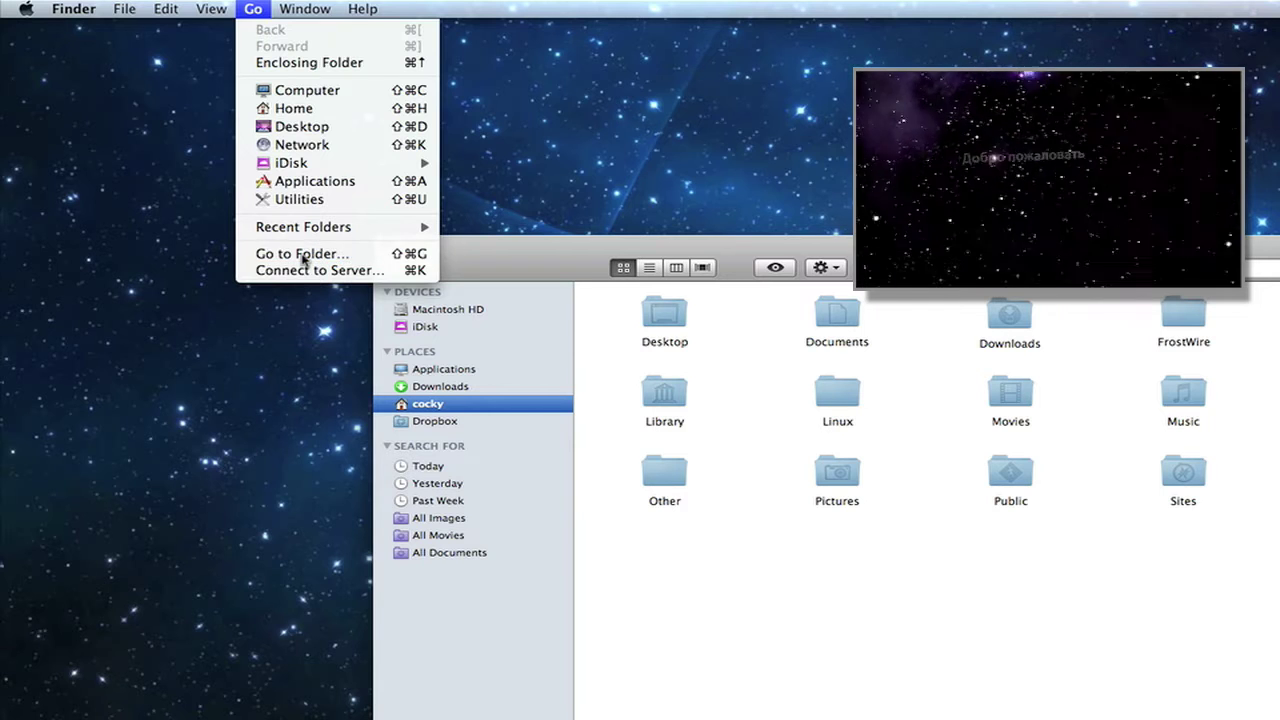
click(248, 12)
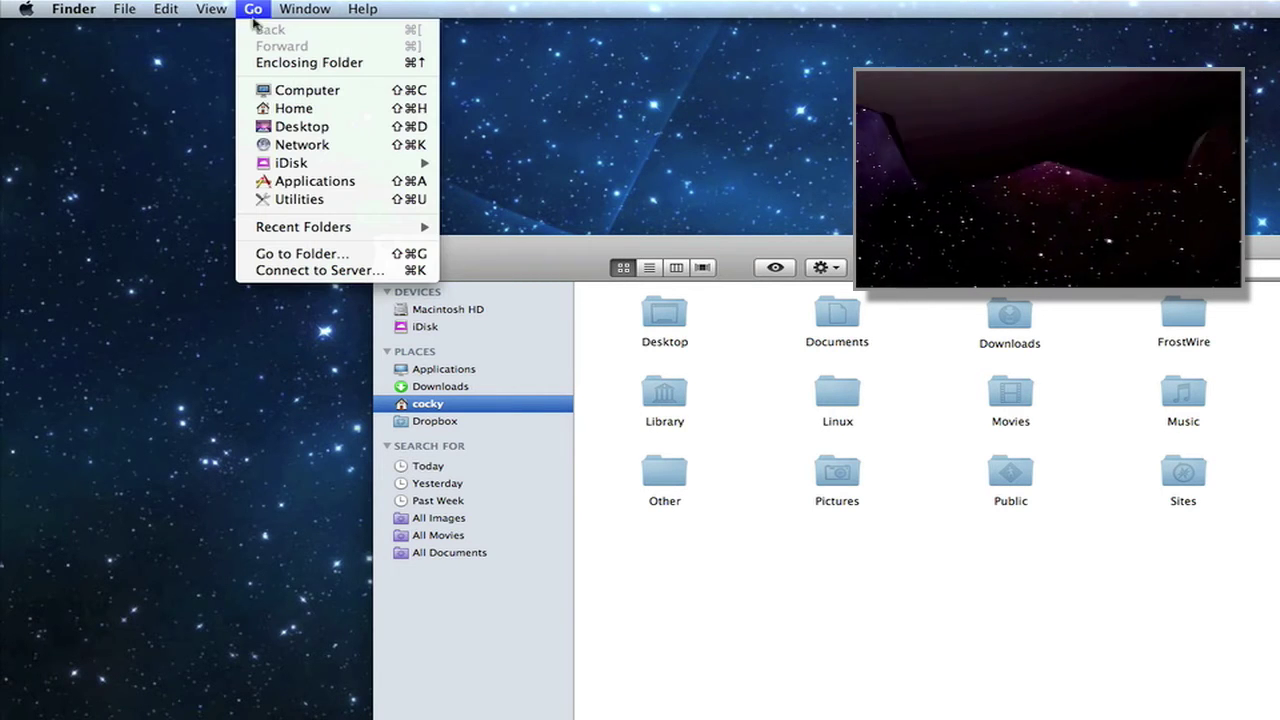
click(316, 253)
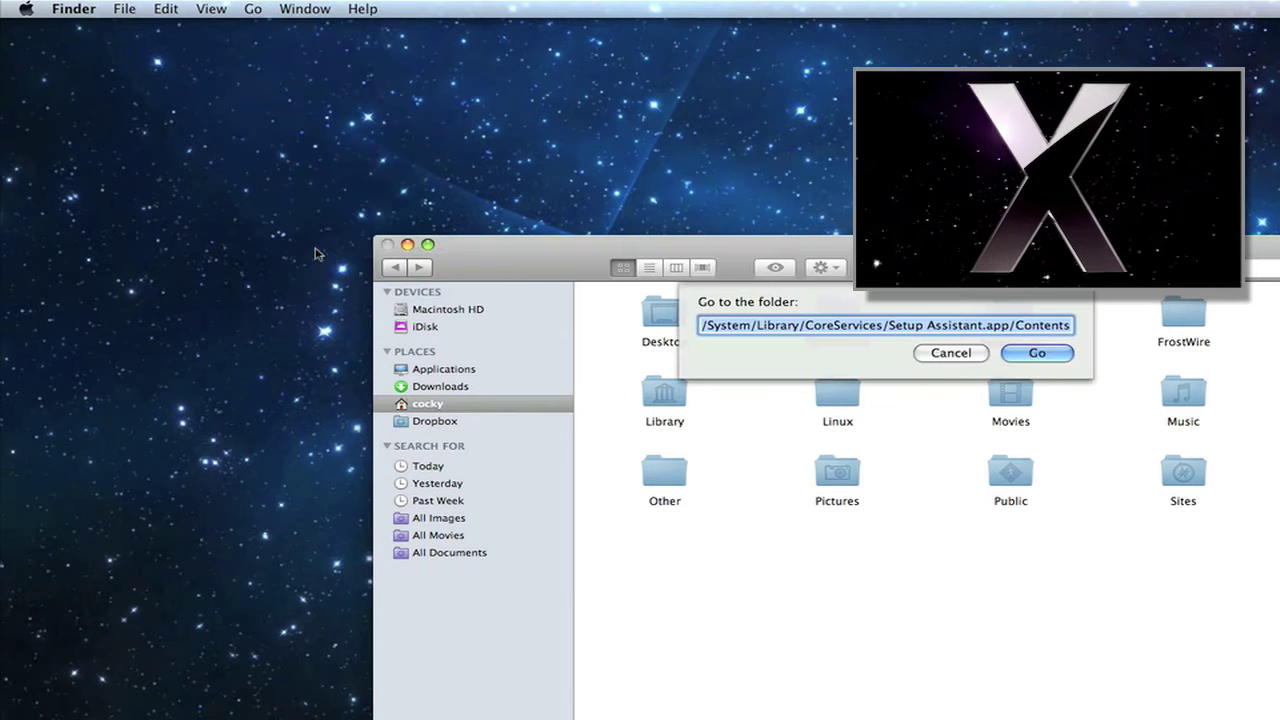
click(870, 326)
text(/Resources/TransitionSection.bundle/Contents/Resources/)
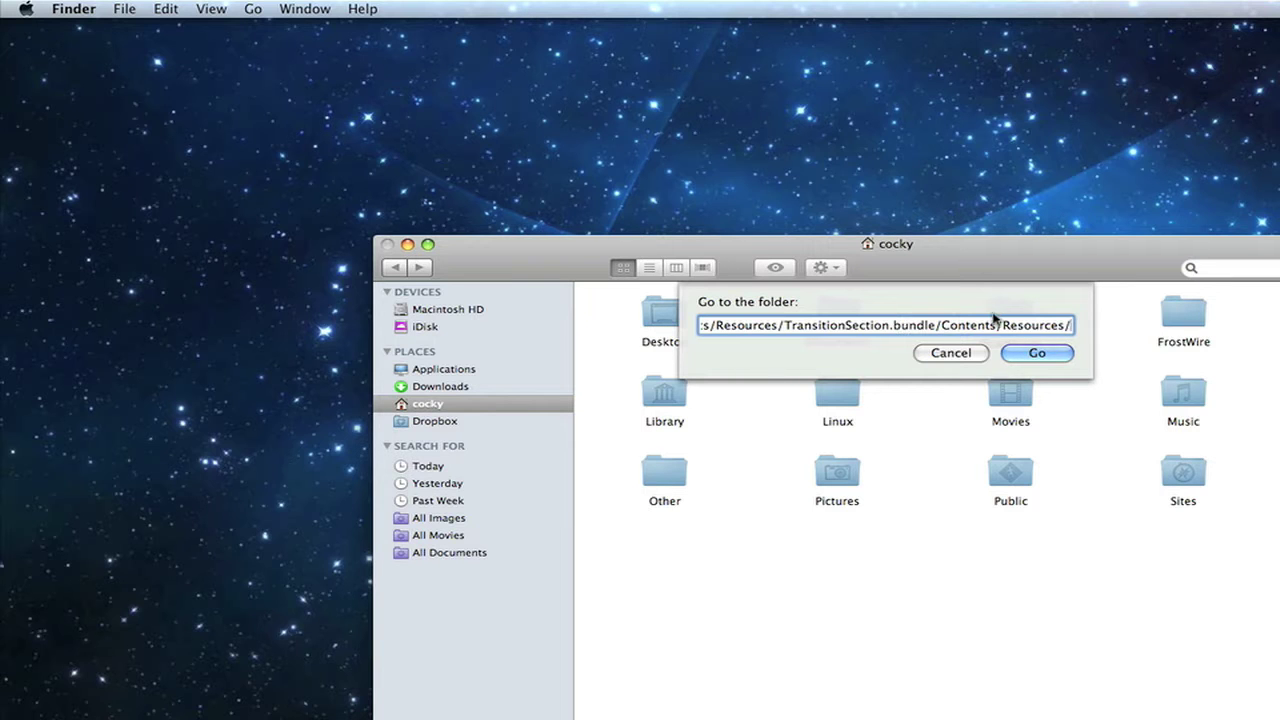
click(1036, 353)
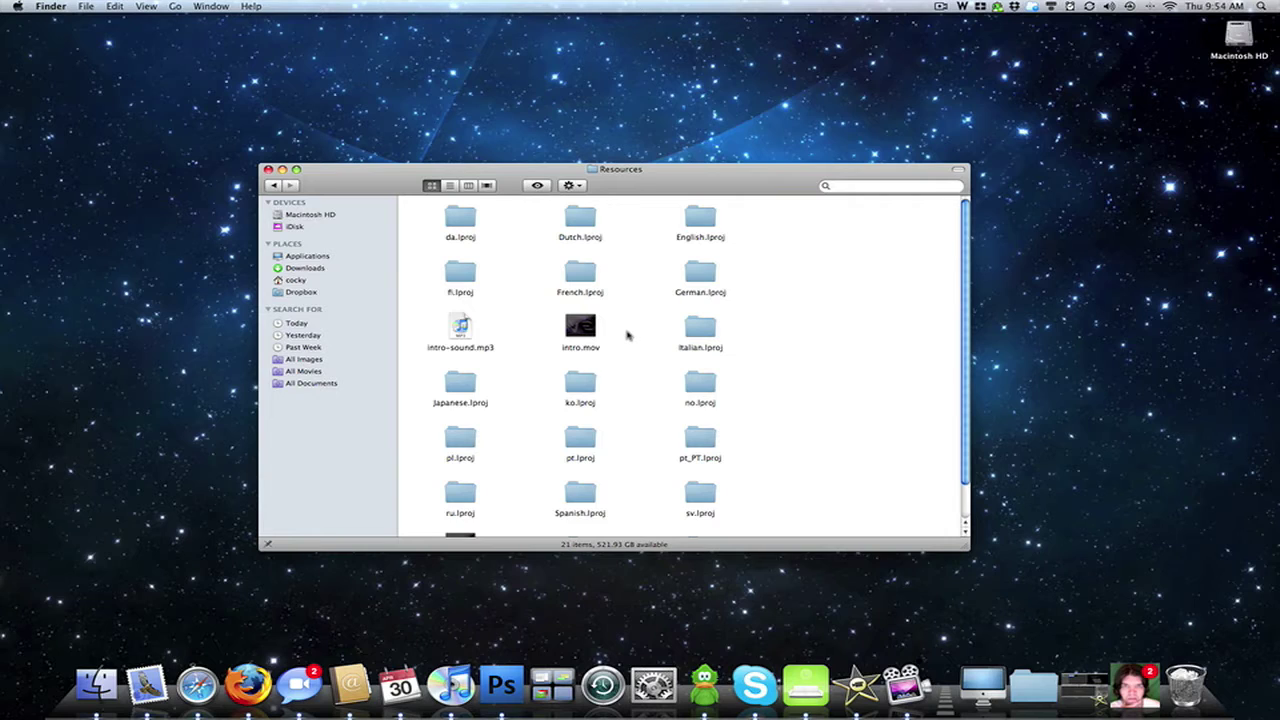
Step: Copy intro.mov and intro-sound.mp3 to the Desktop, close the Resources window, and launch iMovie
drag(628, 336, 1080, 140)
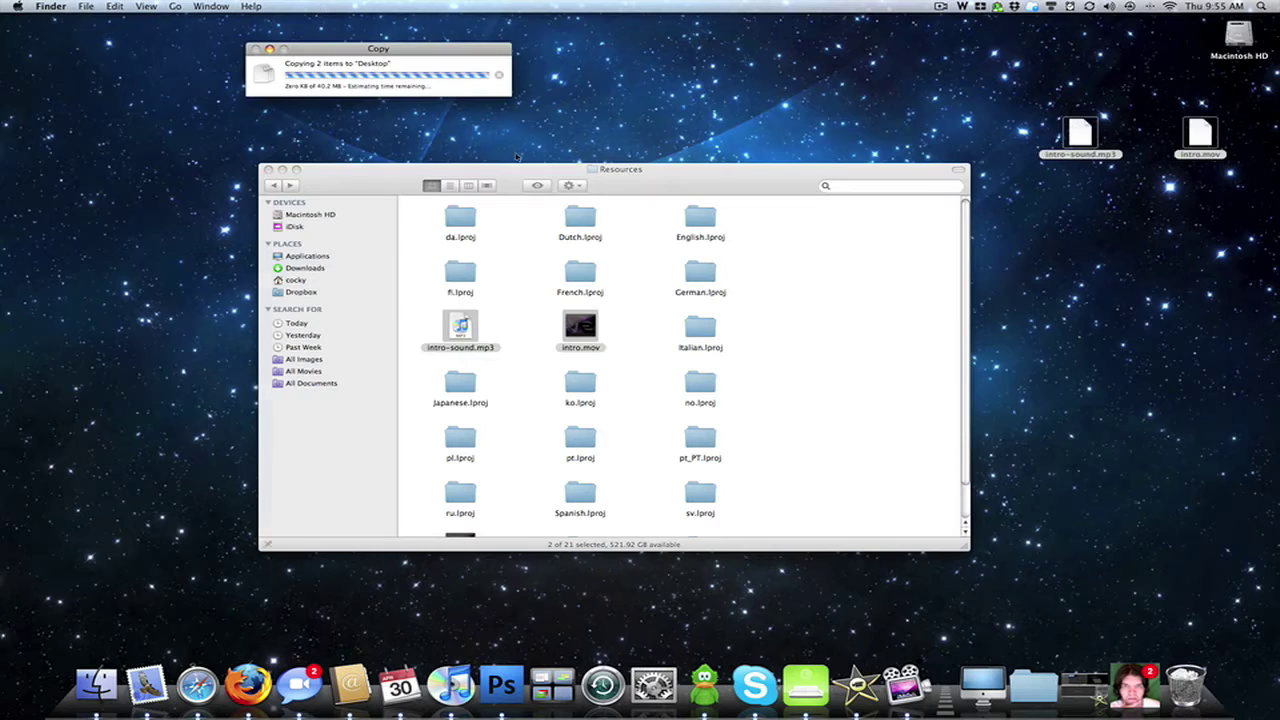
click(268, 170)
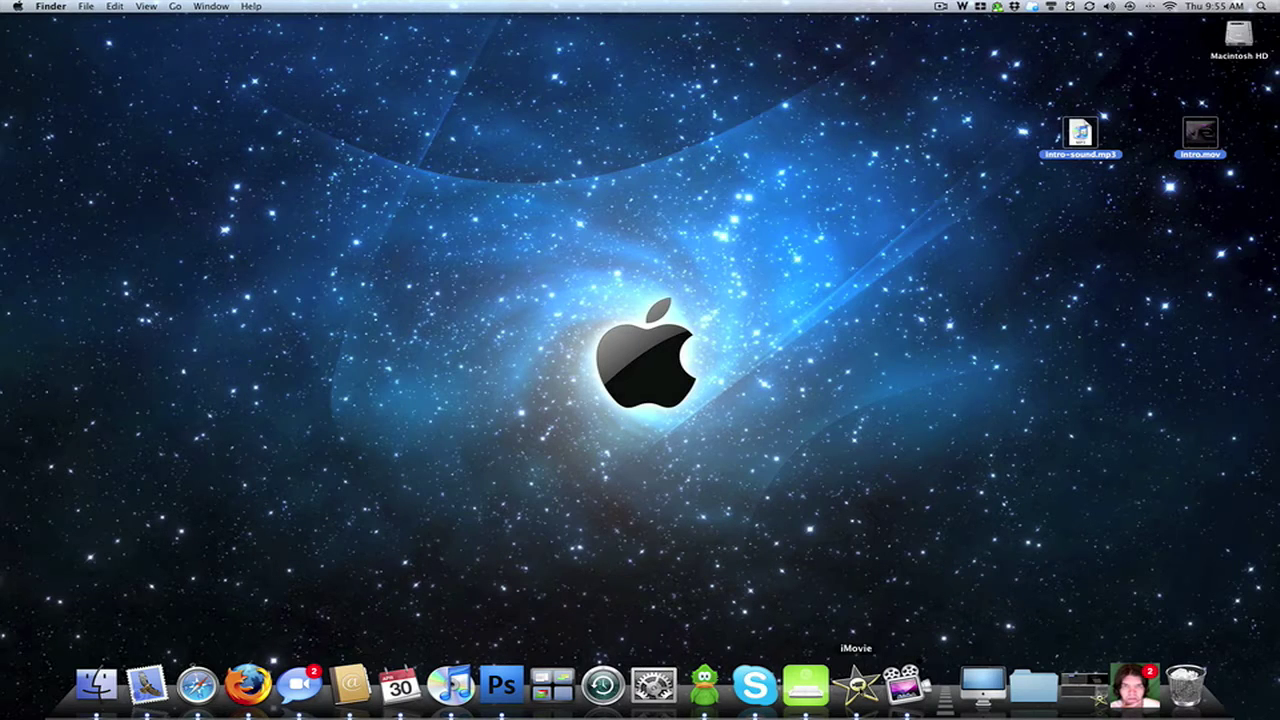
click(856, 685)
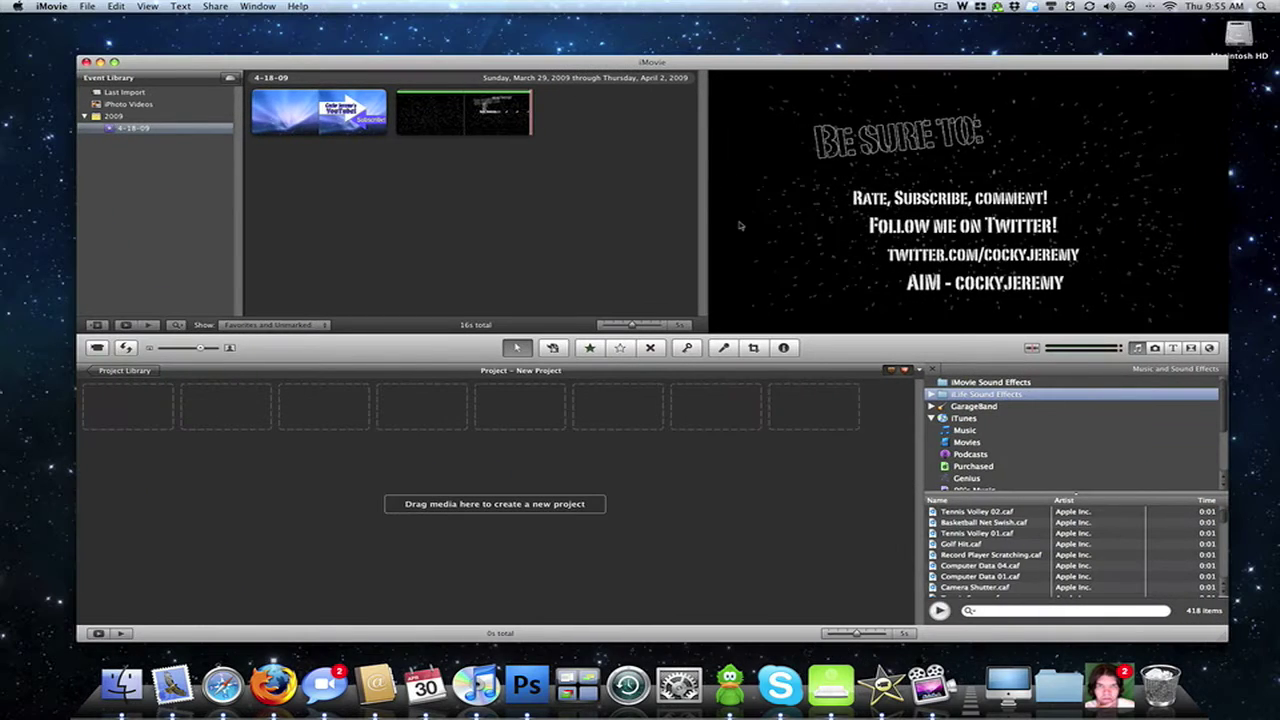
Step: Import intro.mov from the Desktop into the 4-18-09 event
click(88, 7)
mouse_move(184, 220)
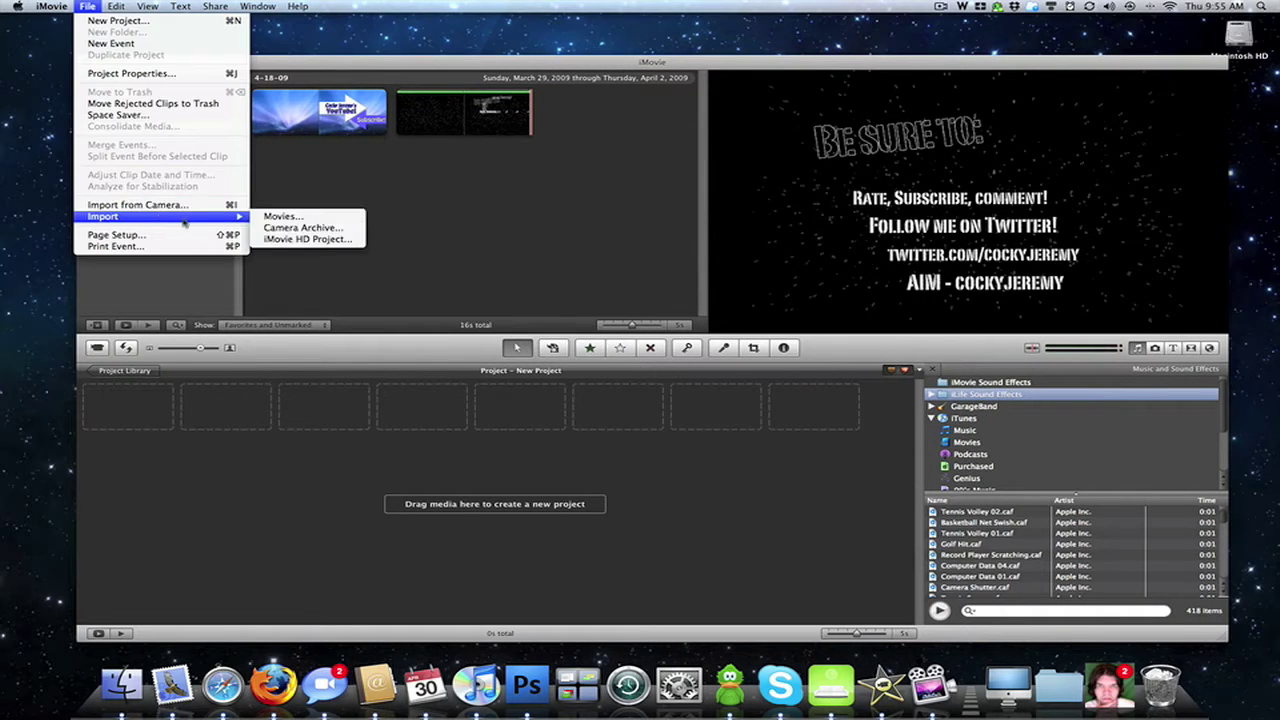
click(267, 221)
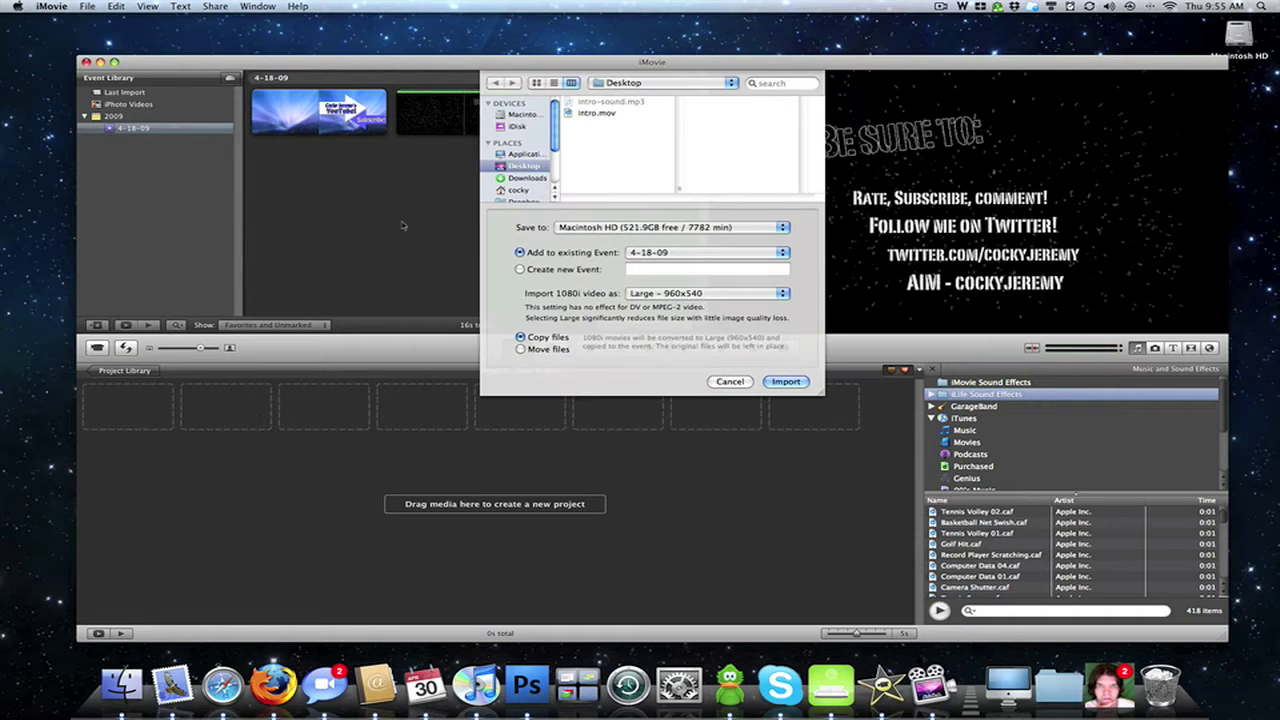
click(600, 113)
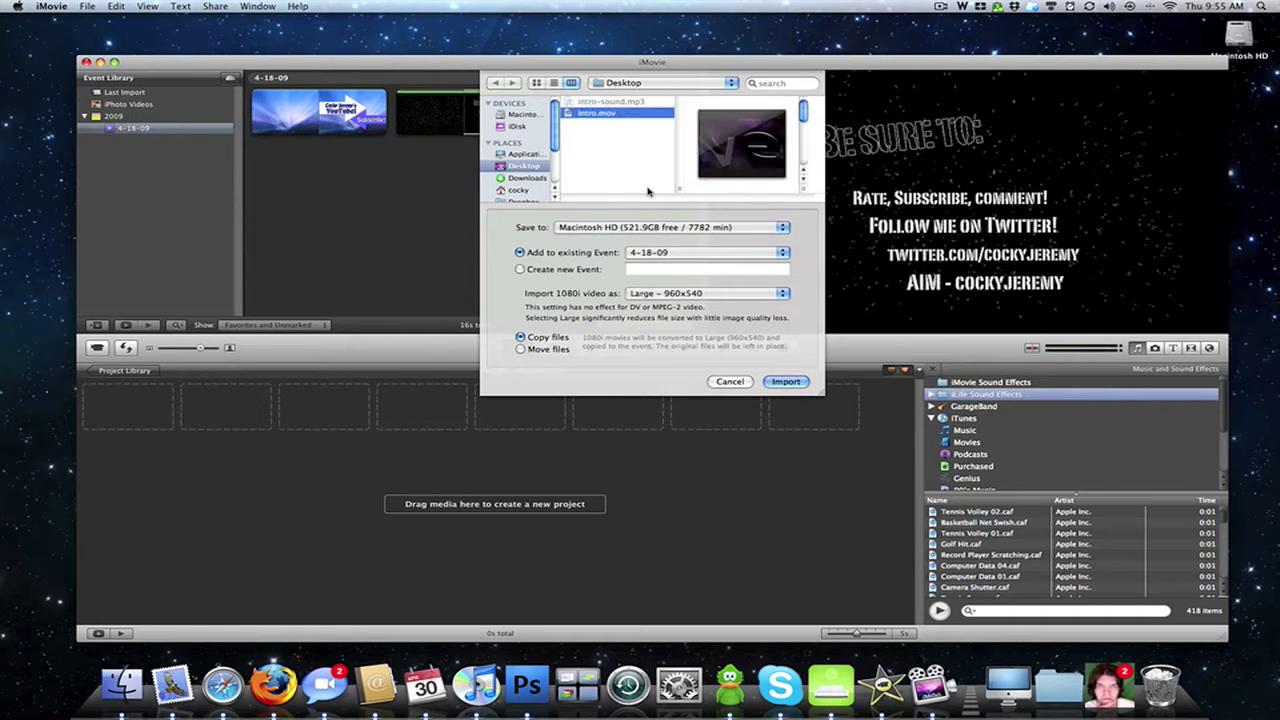
click(786, 382)
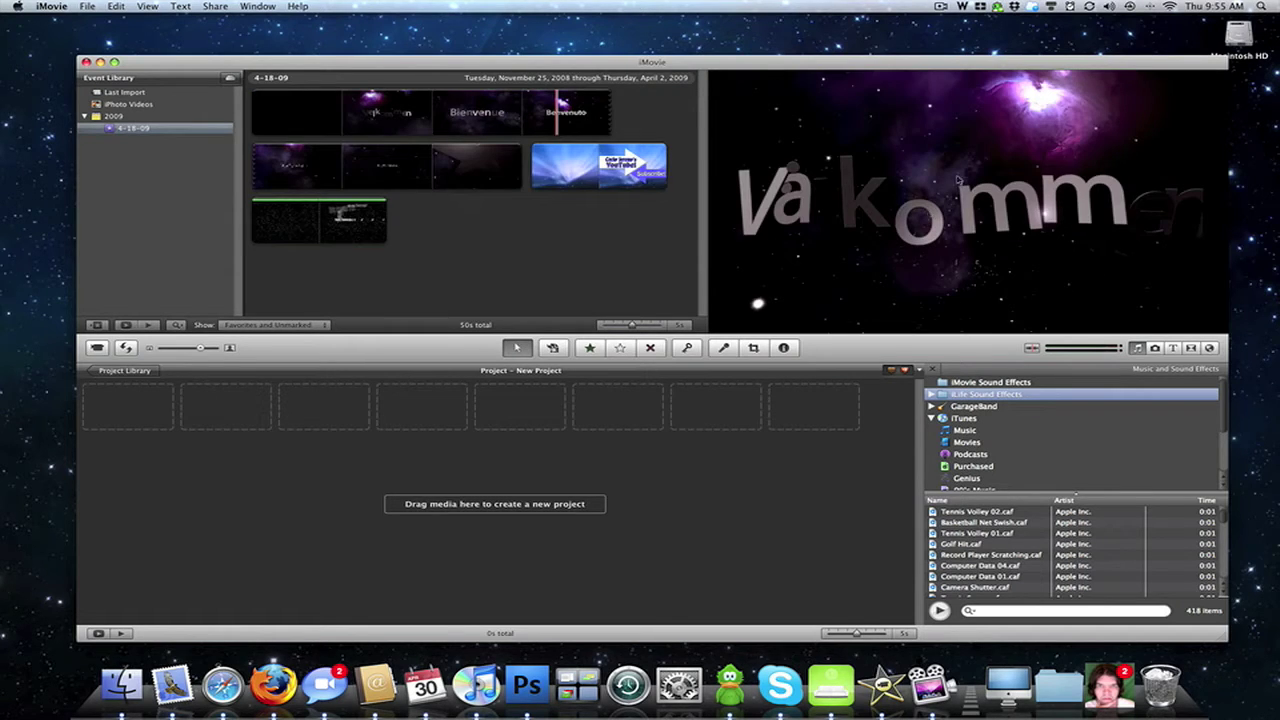
Step: Check the imported intro clip's details and drag the whole clip into the project timeline
double_click(516, 95)
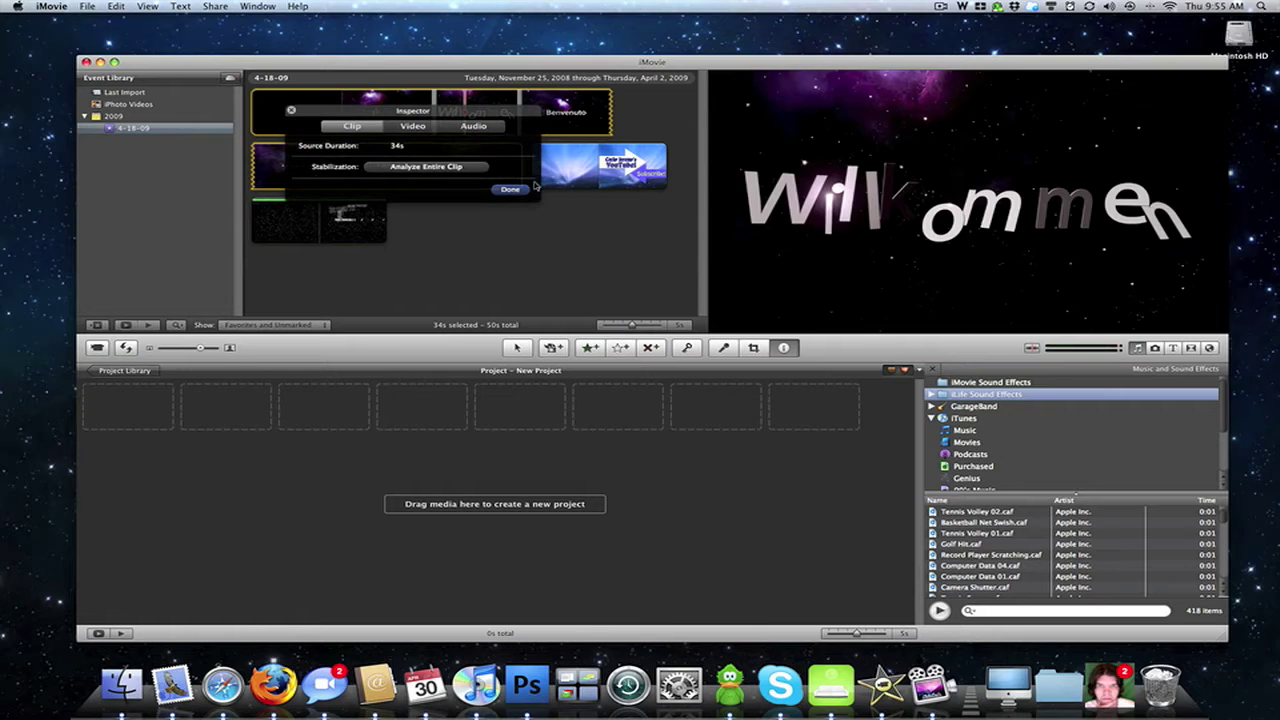
click(522, 189)
drag(522, 189, 500, 415)
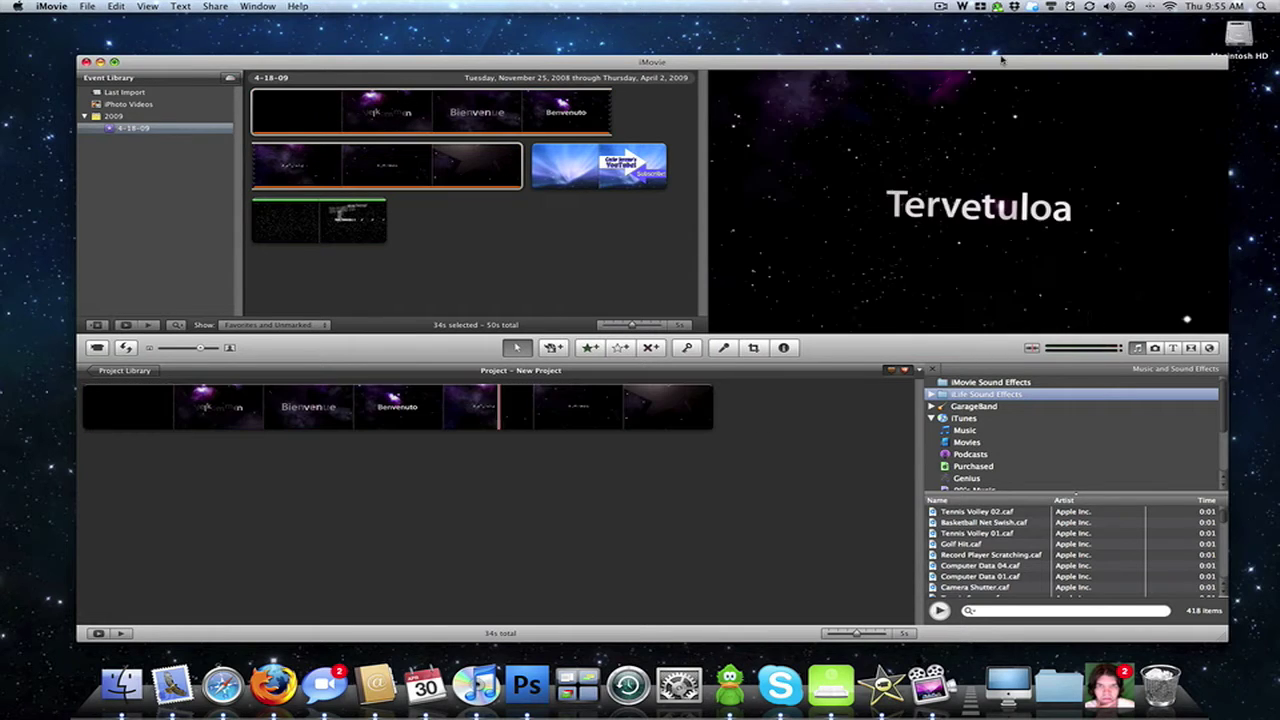
drag(1001, 60, 1218, 160)
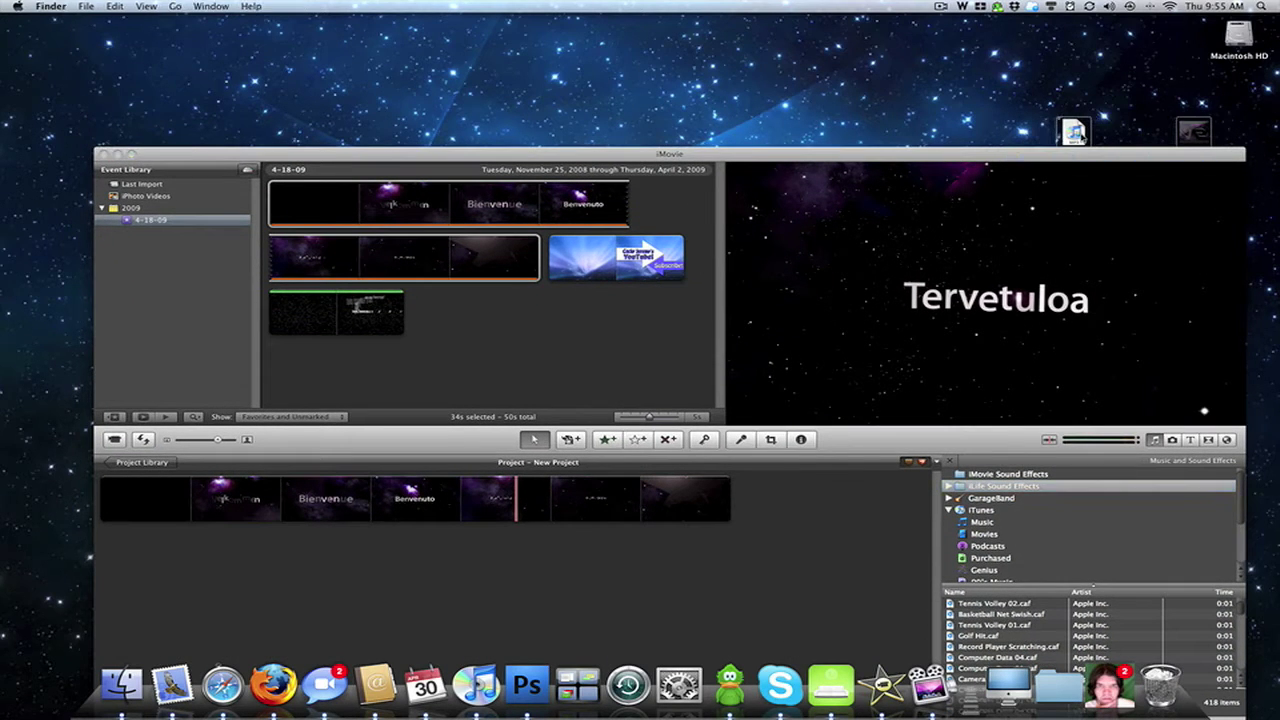
Step: Lay intro-sound.mp3 under the project video as background audio and preview the sound file
click(1094, 109)
drag(1073, 132, 102, 497)
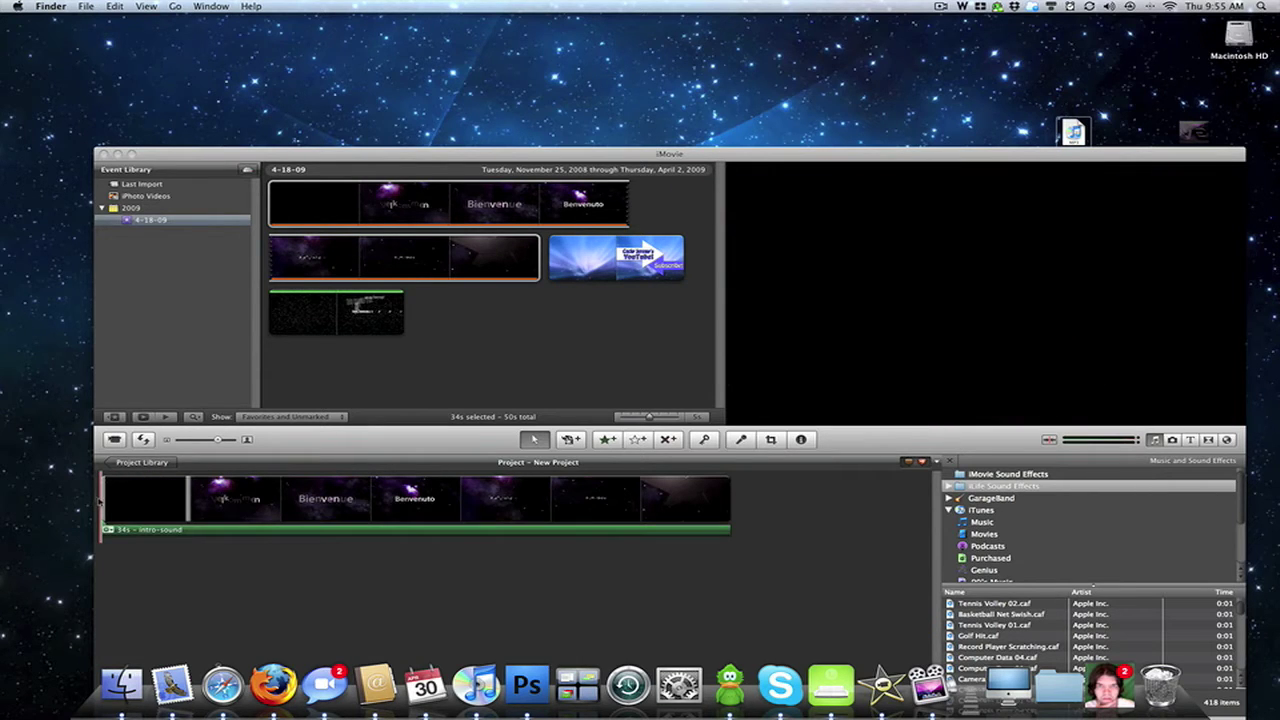
key(space)
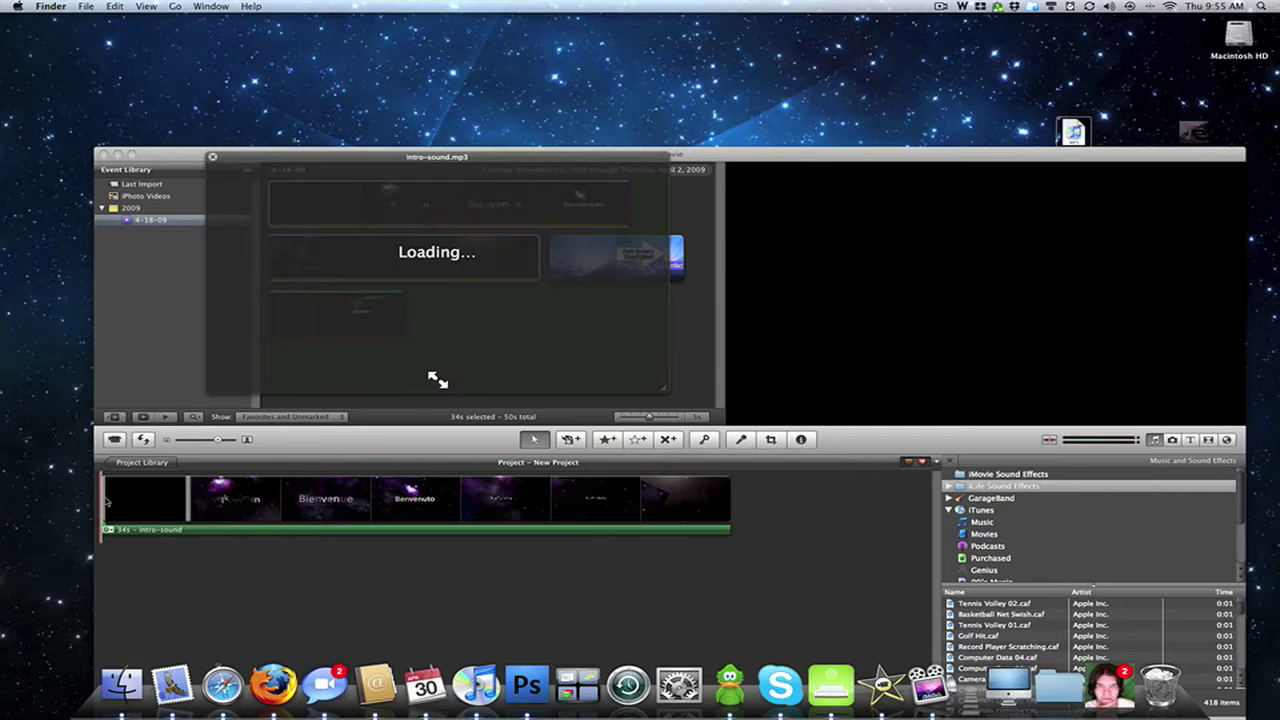
click(416, 380)
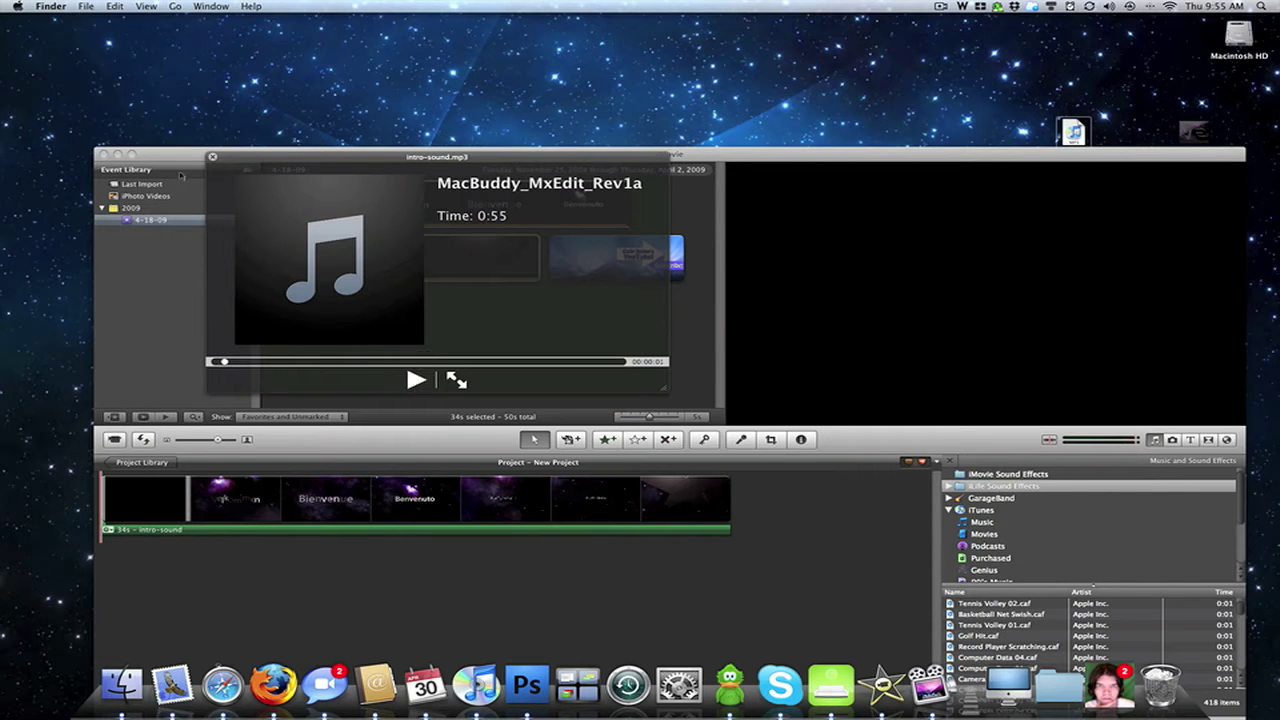
click(212, 157)
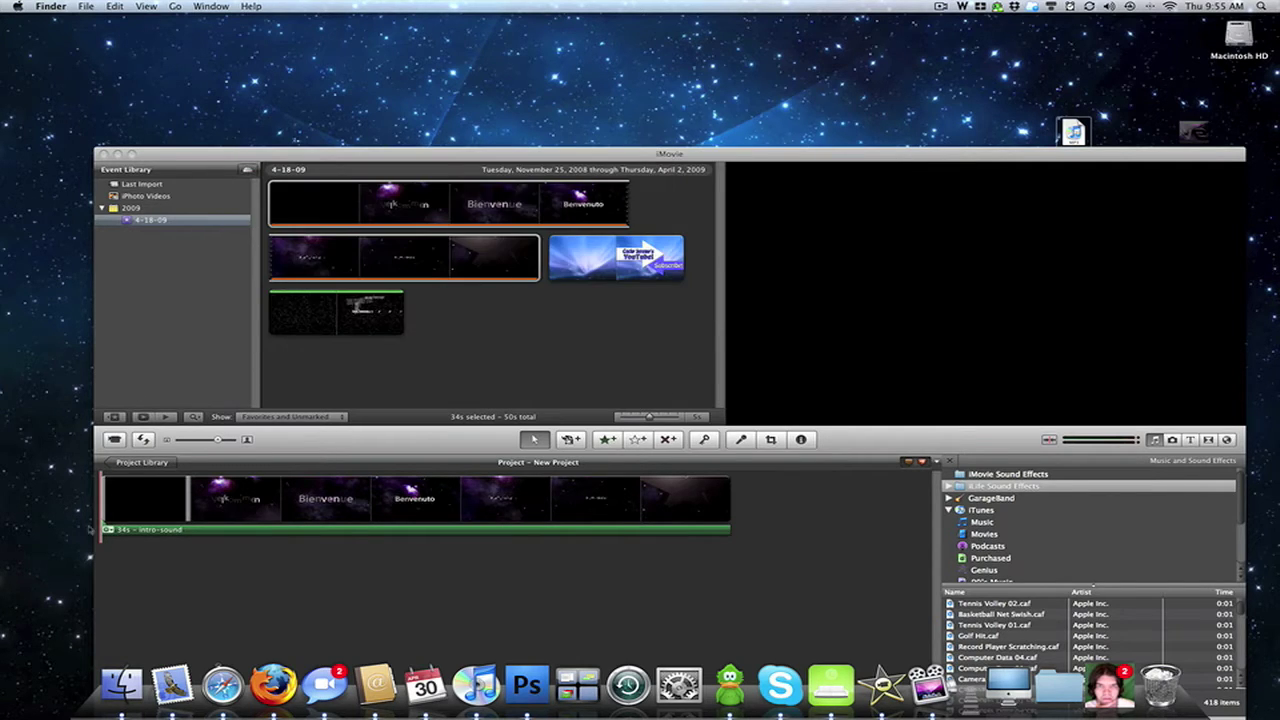
Step: Play the project from the start to check the intro with its sound
click(121, 552)
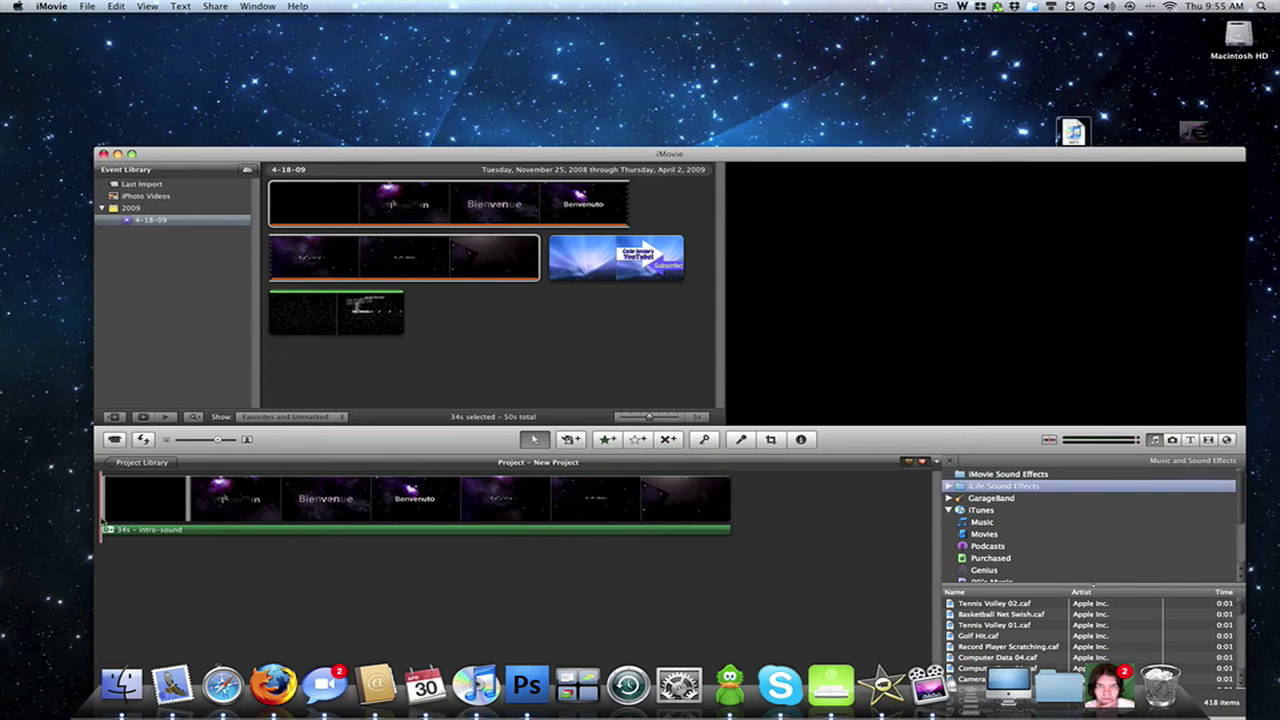
key(space)
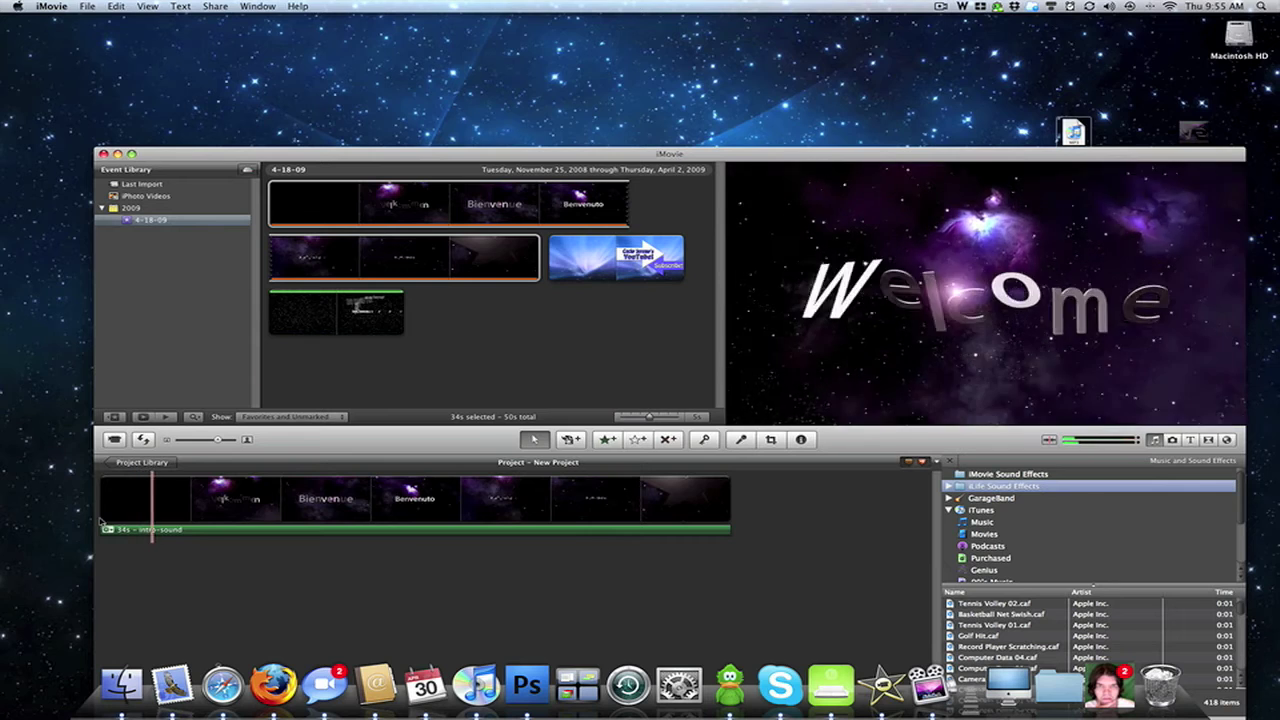
click(245, 558)
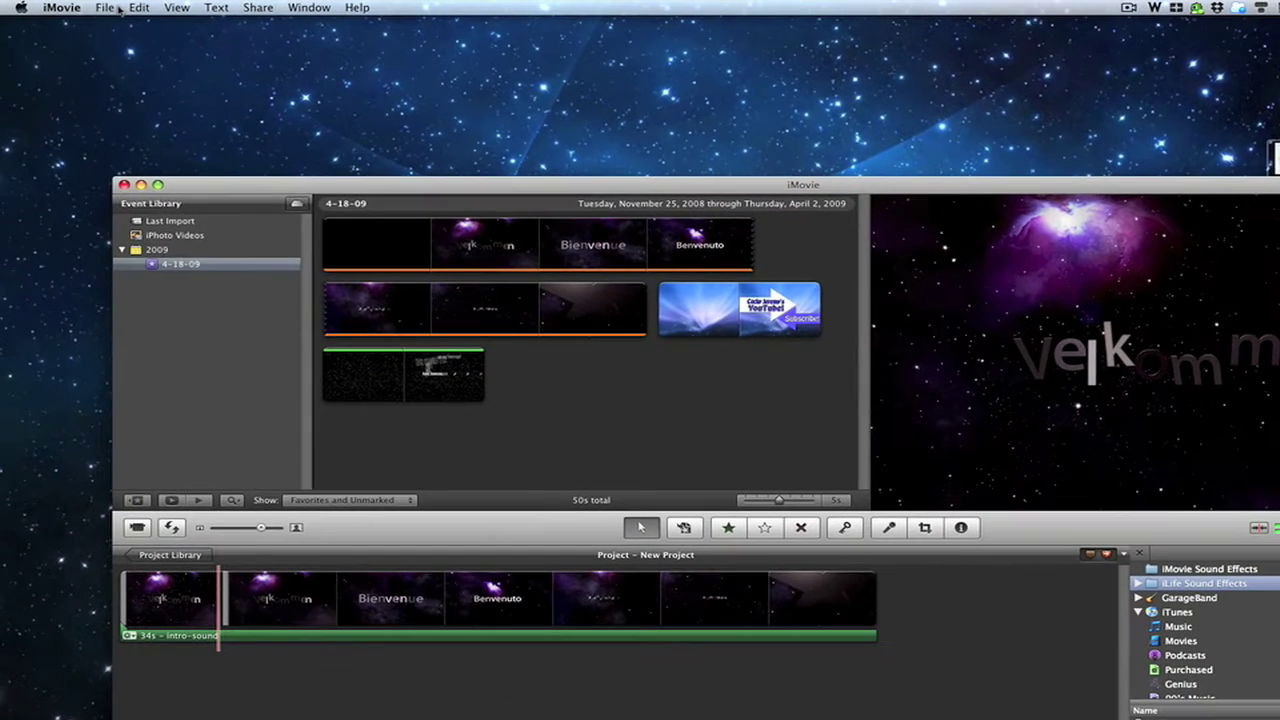
Step: Start a QuickTime export of the project and open its Movie Settings options
click(95, 7)
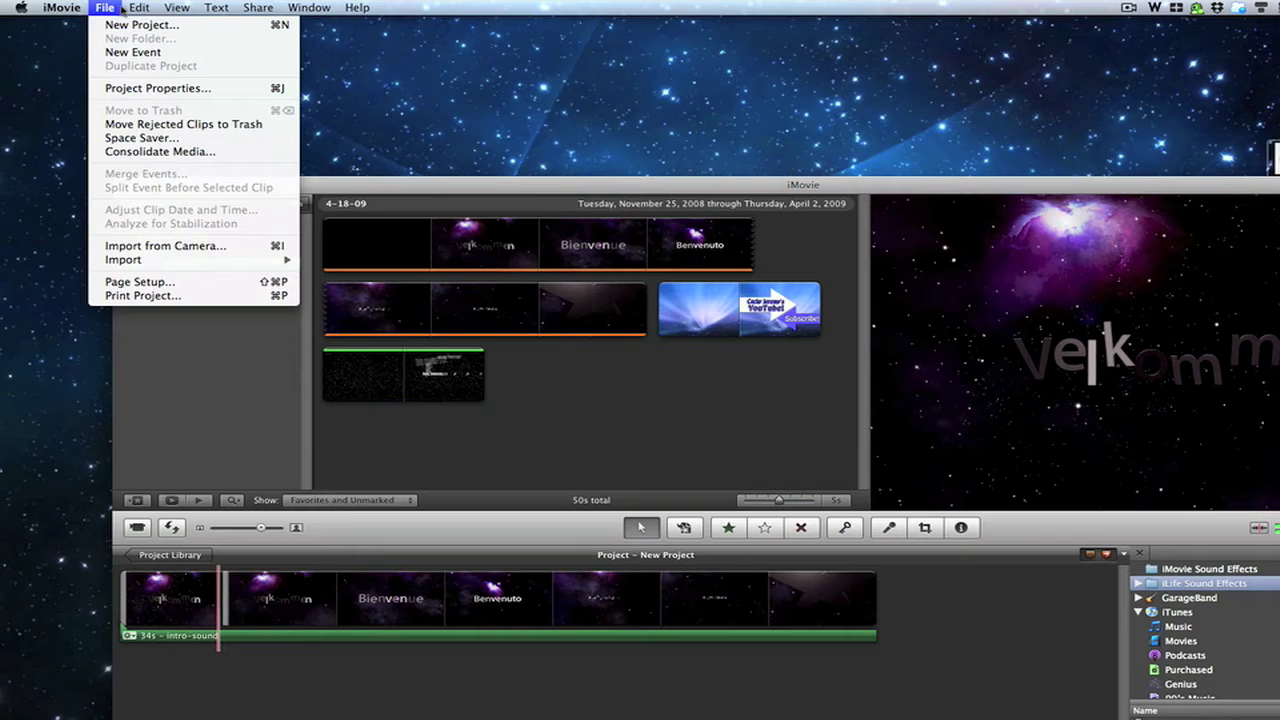
mouse_move(260, 8)
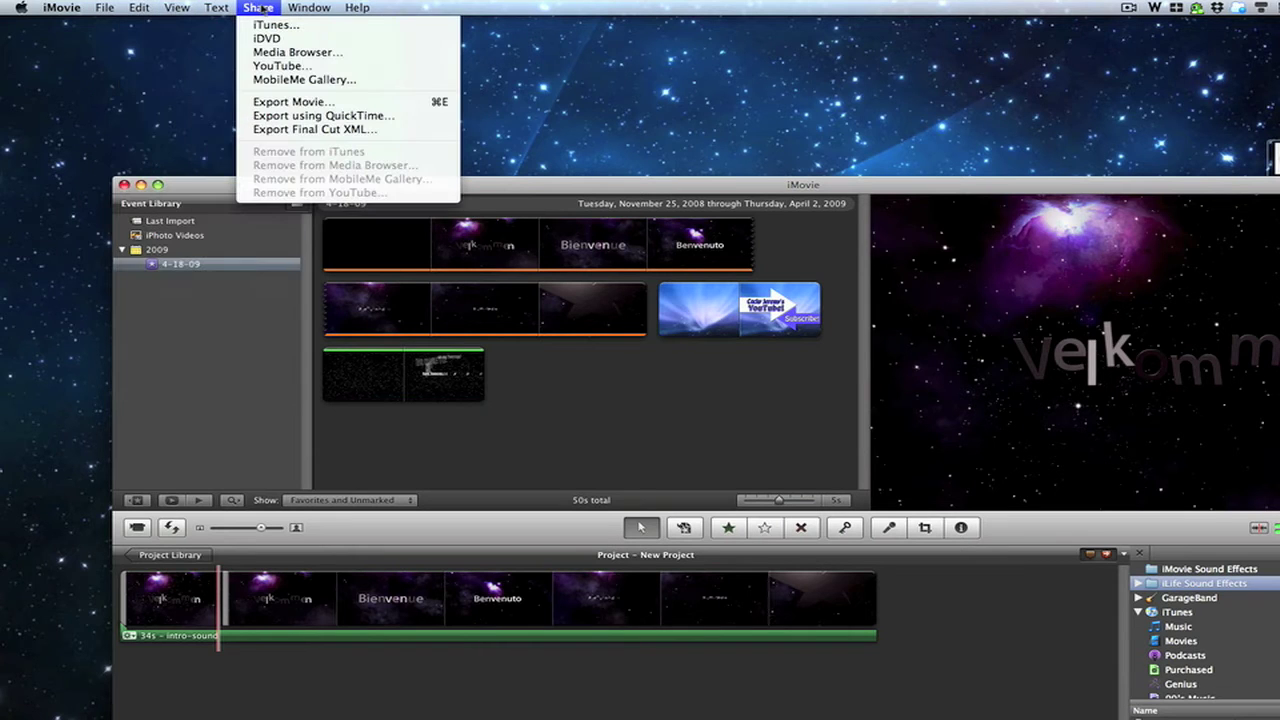
click(327, 117)
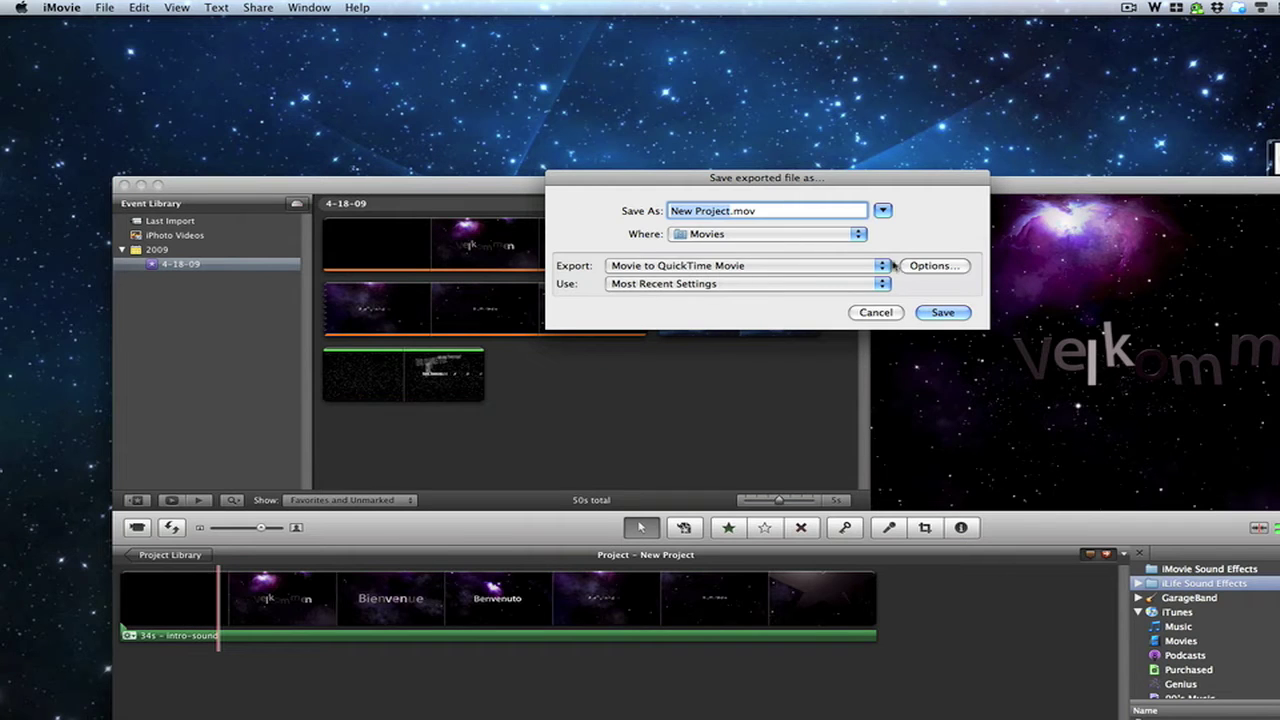
click(915, 266)
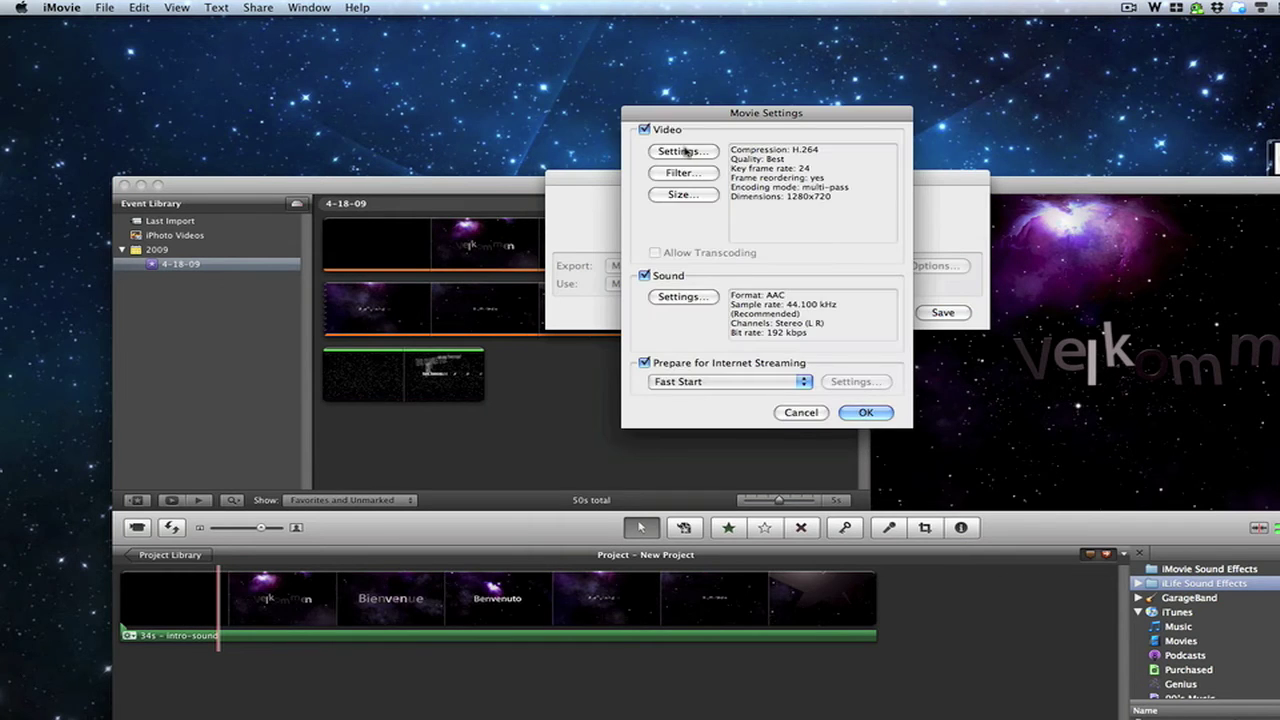
Step: Review H.264 Best quality video compression and keep 1280 x 720 HD export dimensions
click(686, 151)
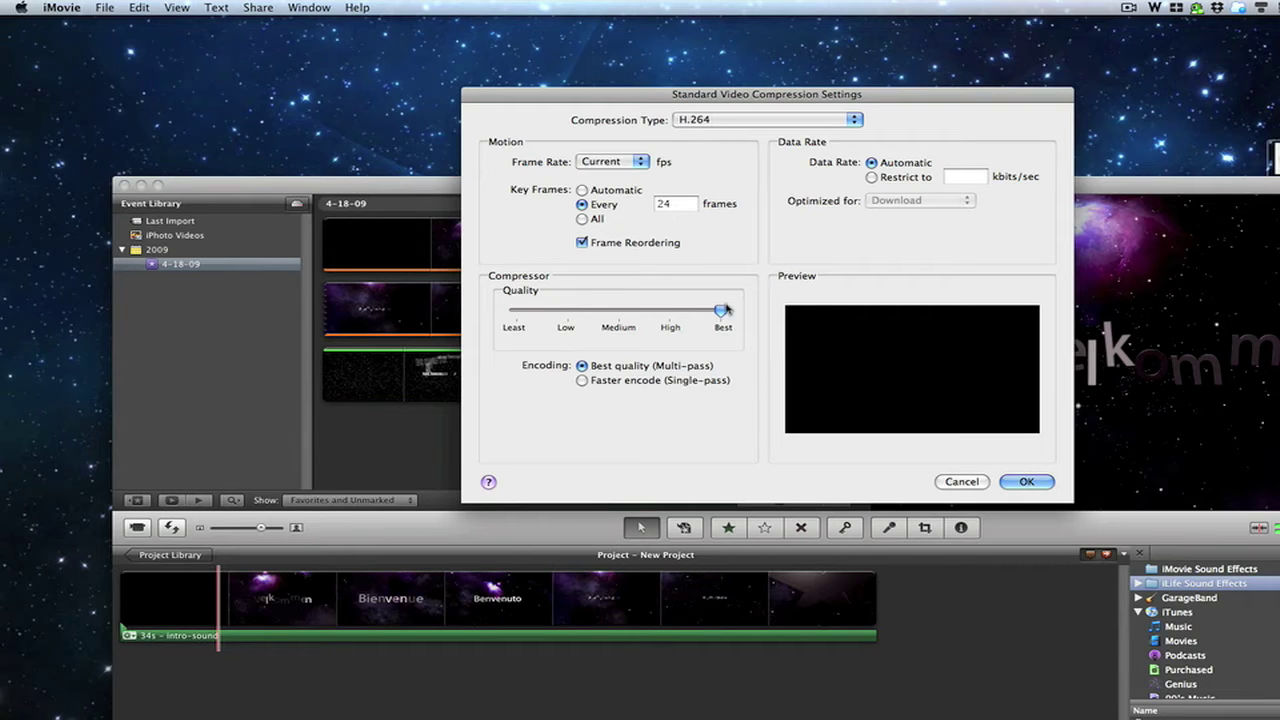
click(958, 489)
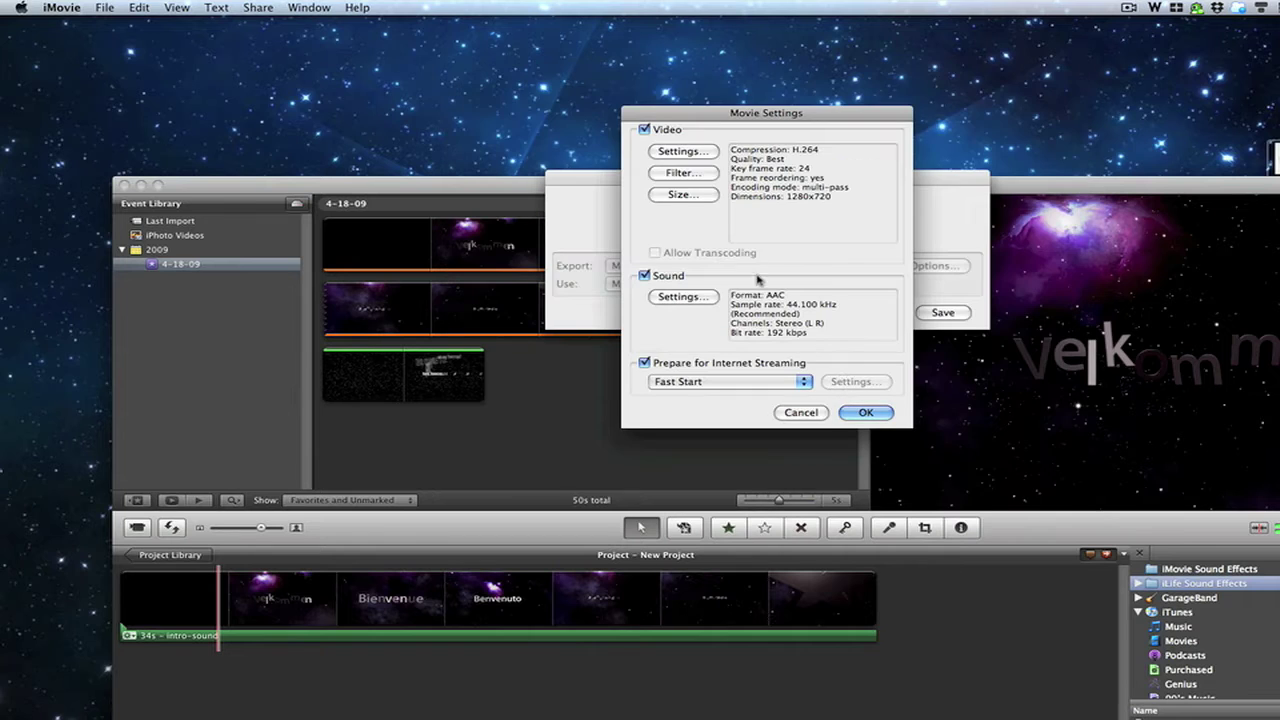
click(708, 195)
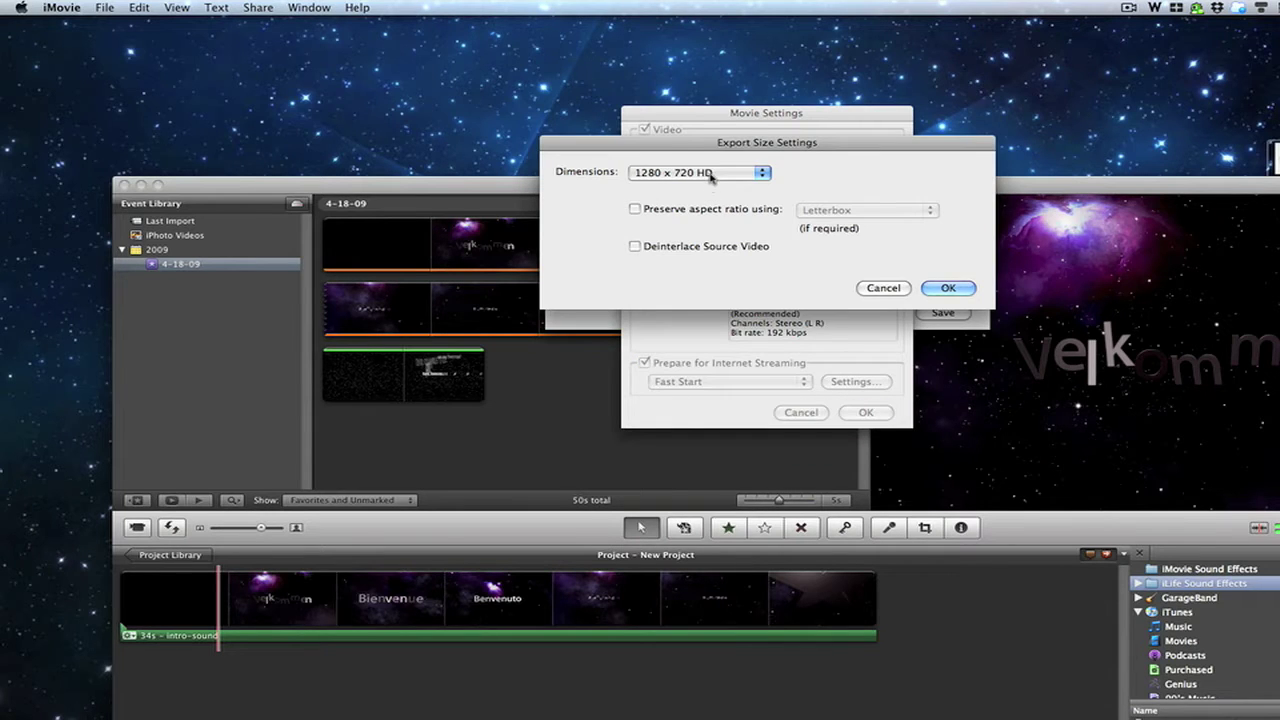
click(710, 175)
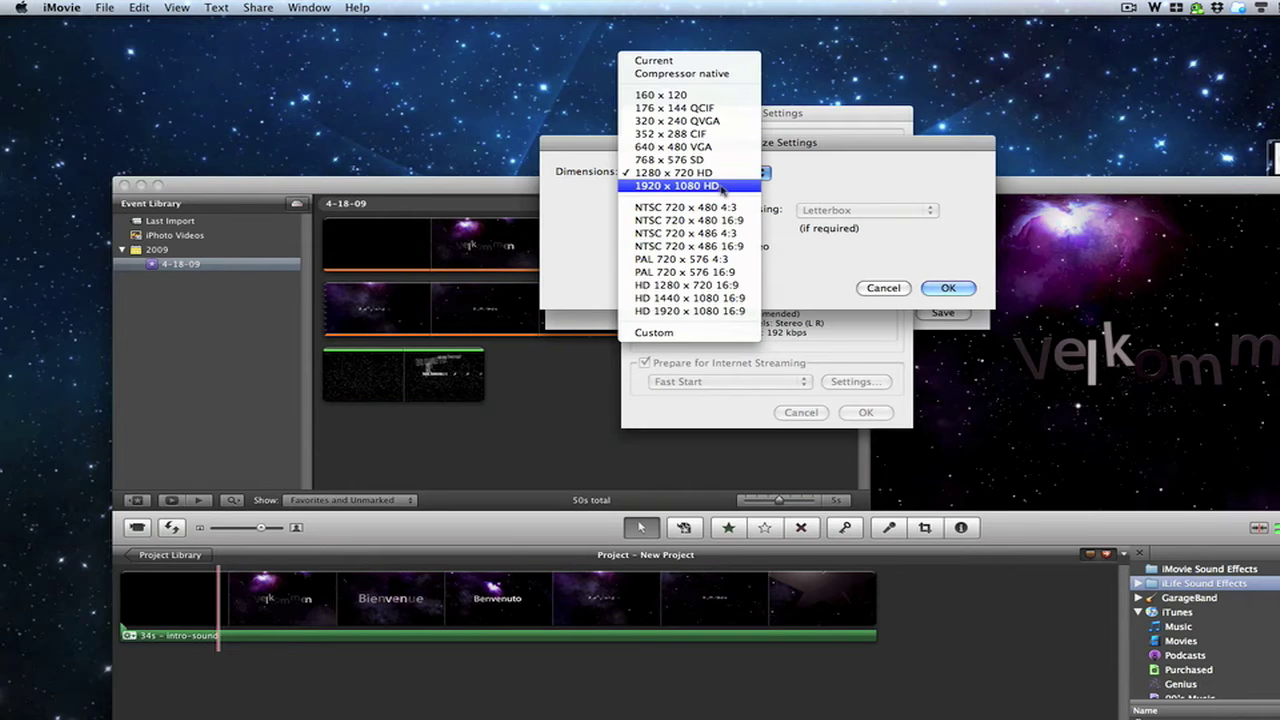
click(884, 290)
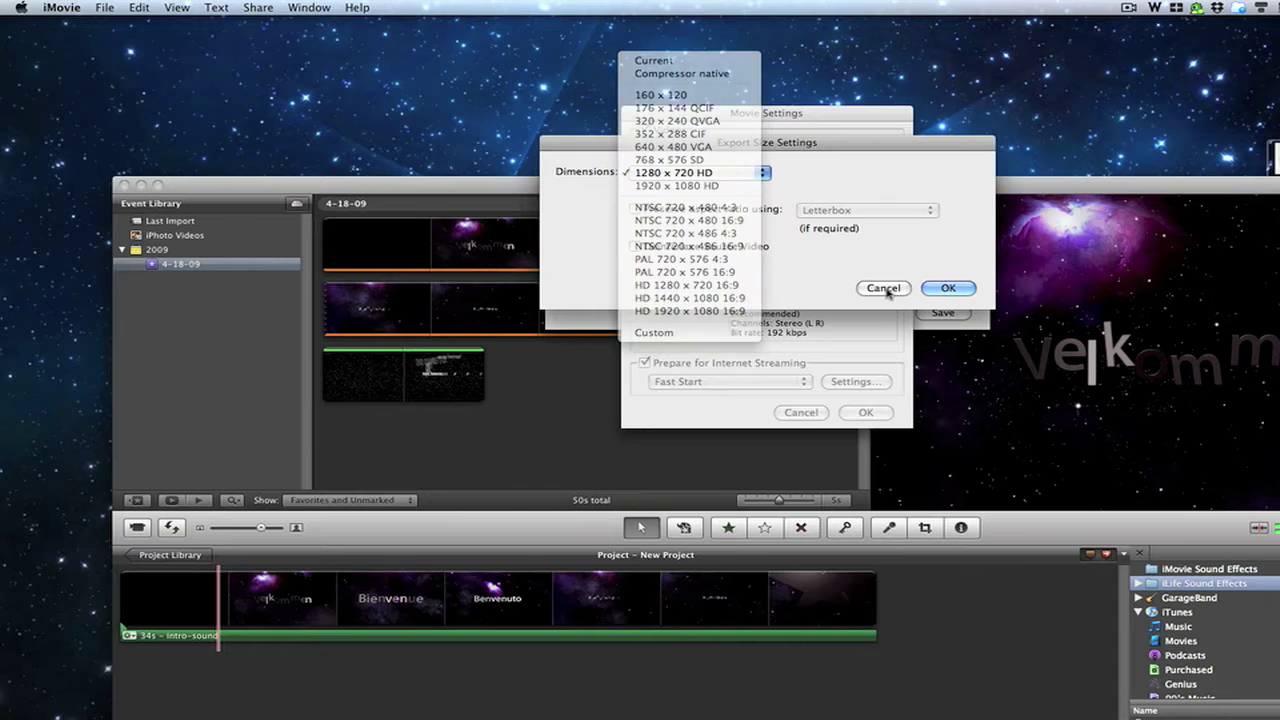
Step: Confirm the AAC sound settings keep a 192 kbps target bit rate
click(882, 288)
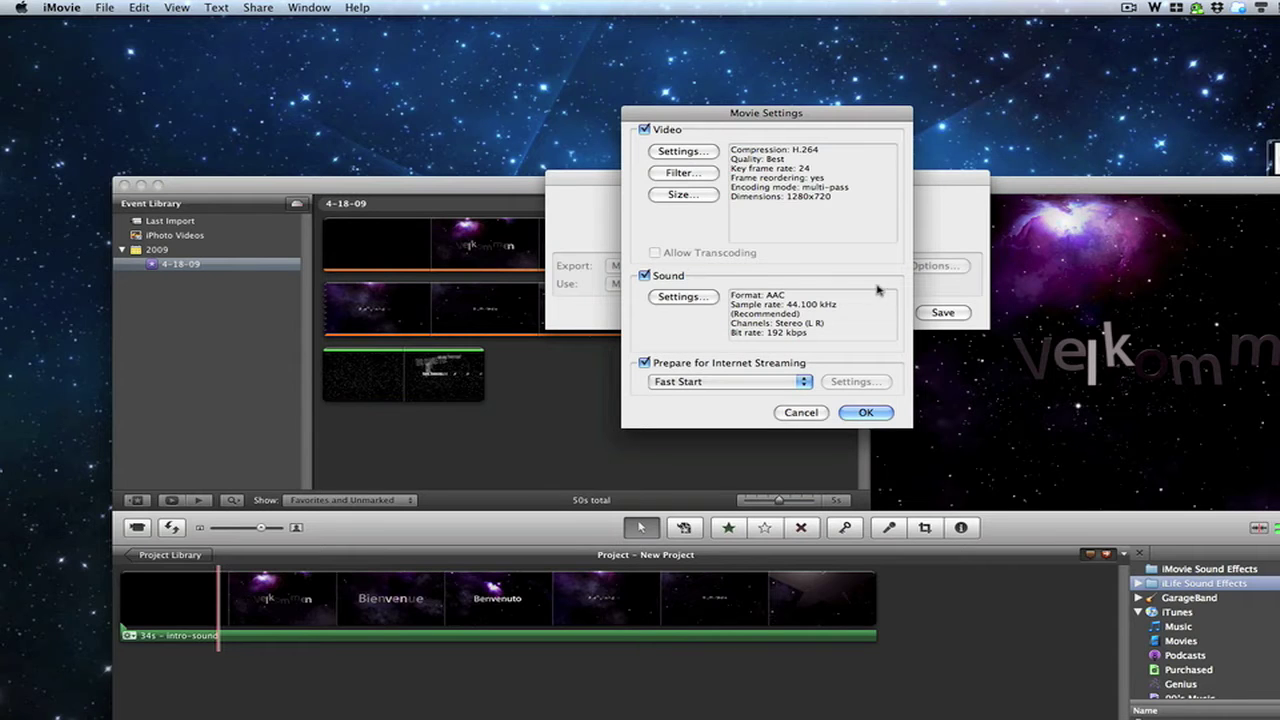
click(683, 296)
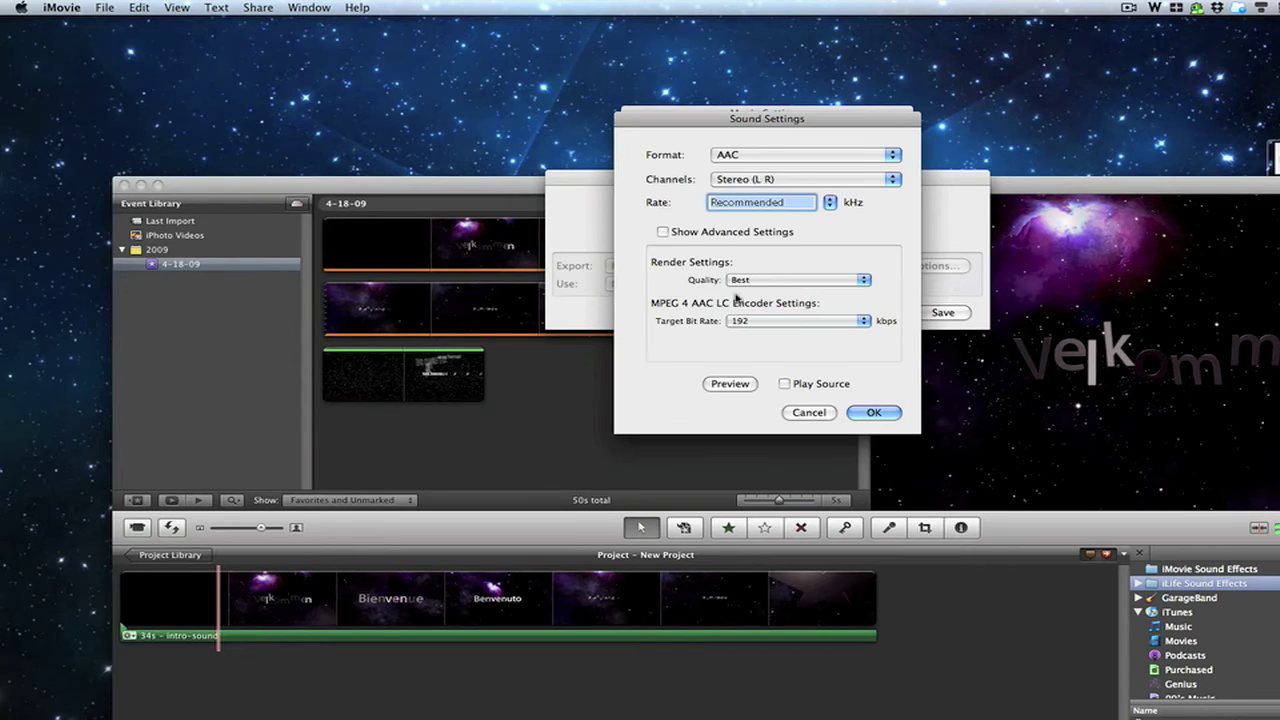
click(776, 321)
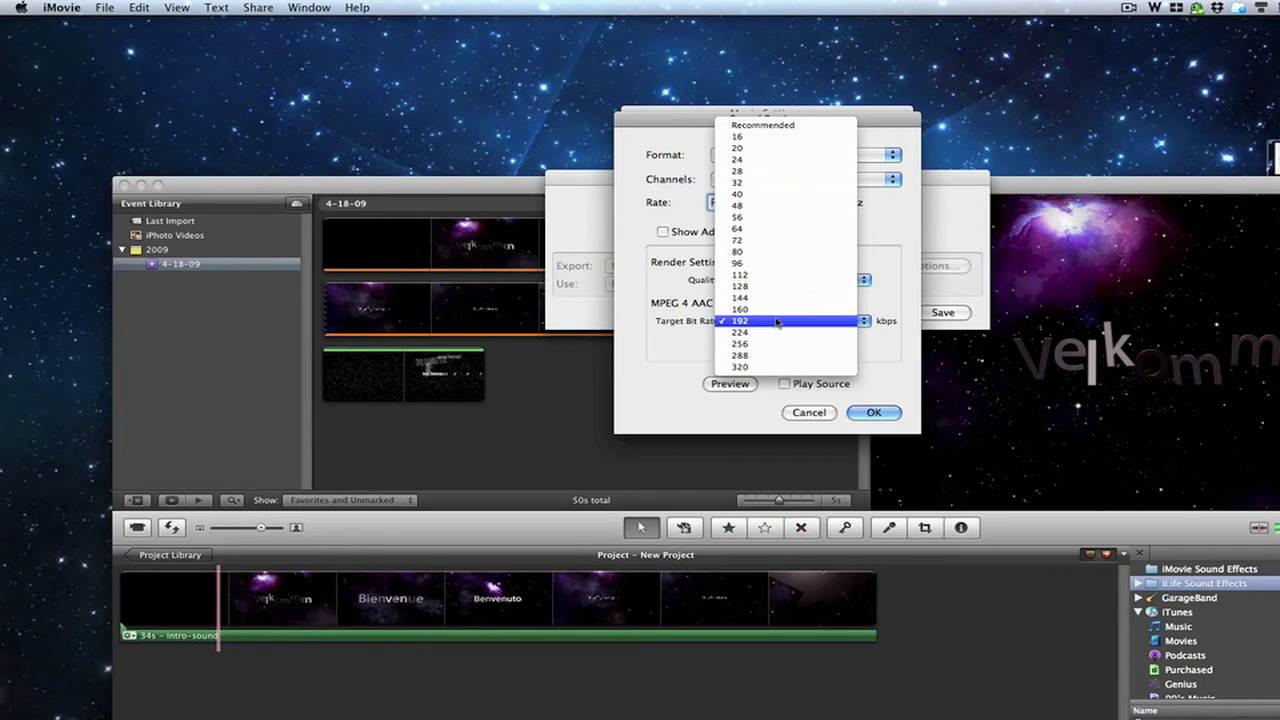
click(908, 366)
Step: Cancel the Sound Settings, Movie Settings and export Save dialogs without exporting
click(808, 413)
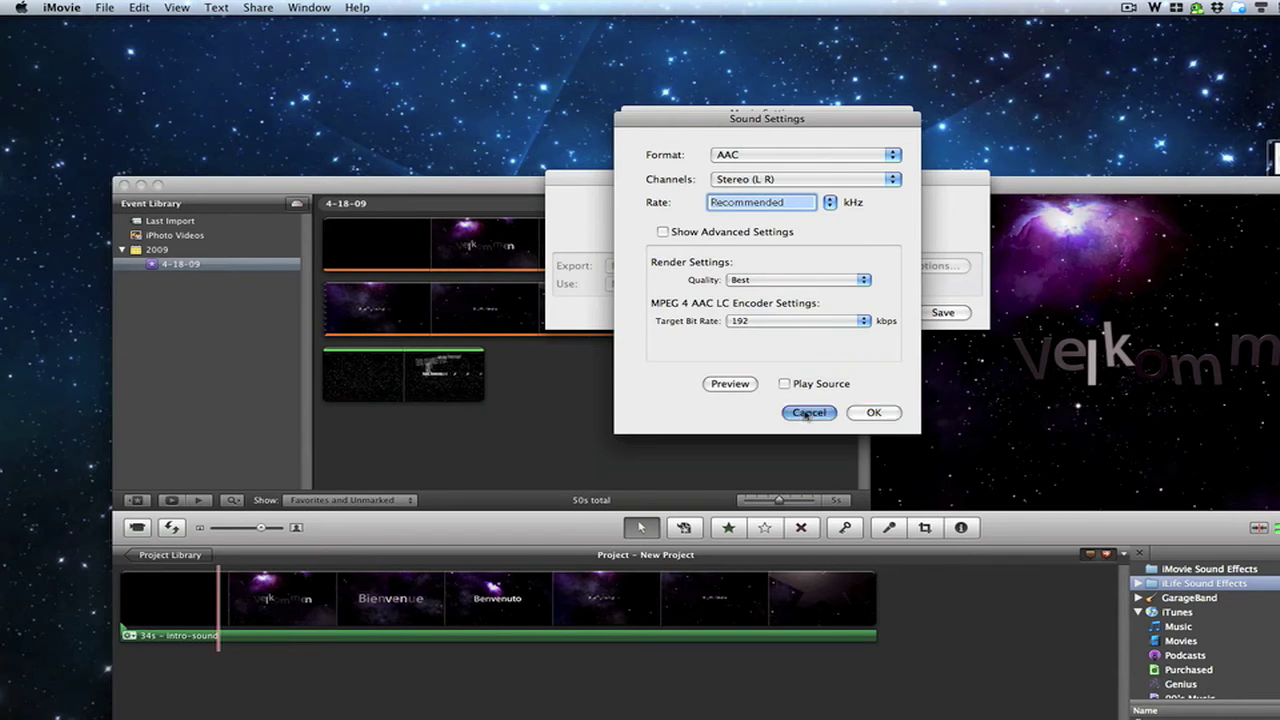
click(805, 414)
click(874, 314)
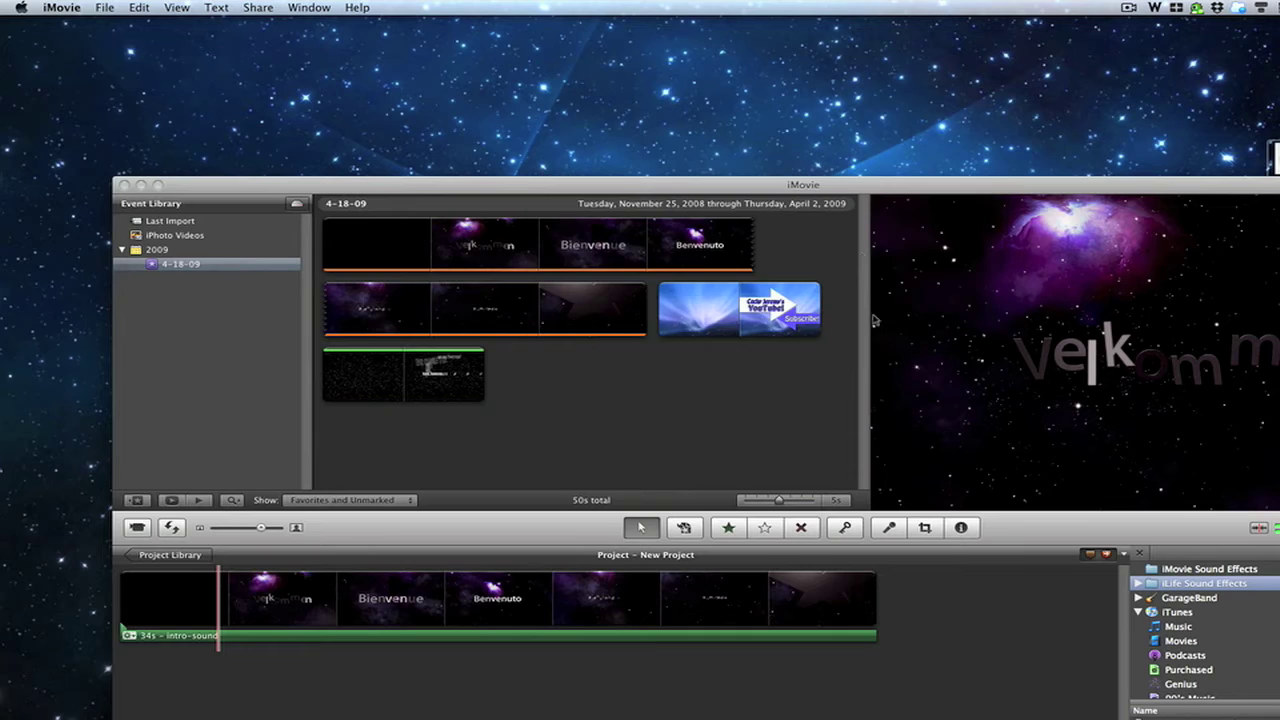